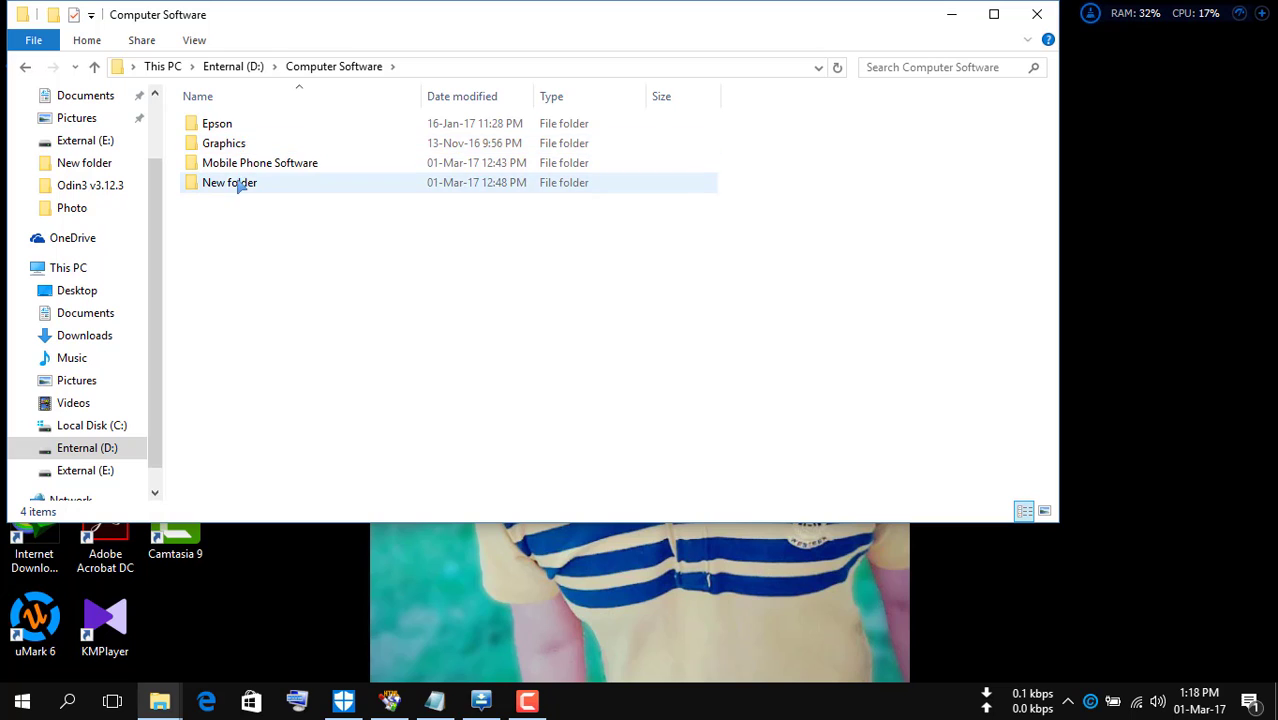
- Open the Core Prime folder inside Mobile Phone Software and extract the Samsung-Usb-Driver-v1.5.60.0 archive into a folder of the same name
{"action": "left_click", "coordinate": [240, 167]}
{"action": "double_click", "coordinate": [240, 167]}
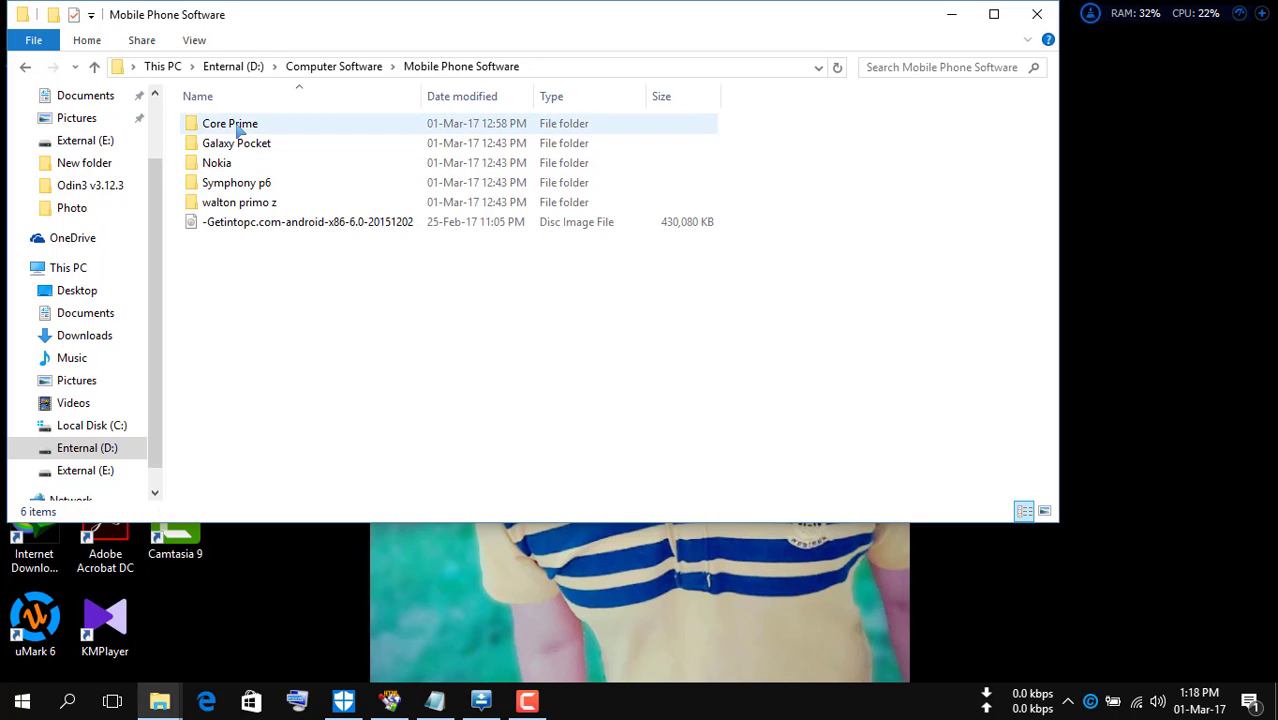
{"action": "double_click", "coordinate": [238, 124]}
{"action": "left_click", "coordinate": [28, 68]}
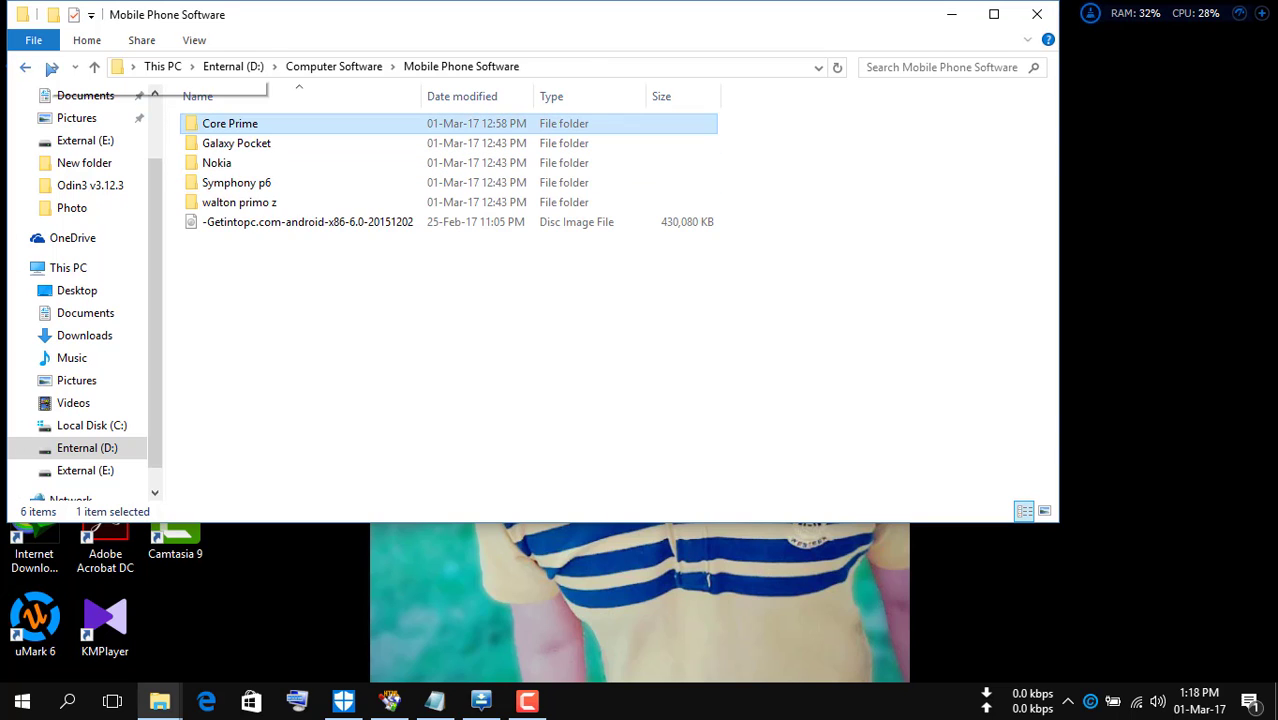
{"action": "left_click", "coordinate": [52, 67]}
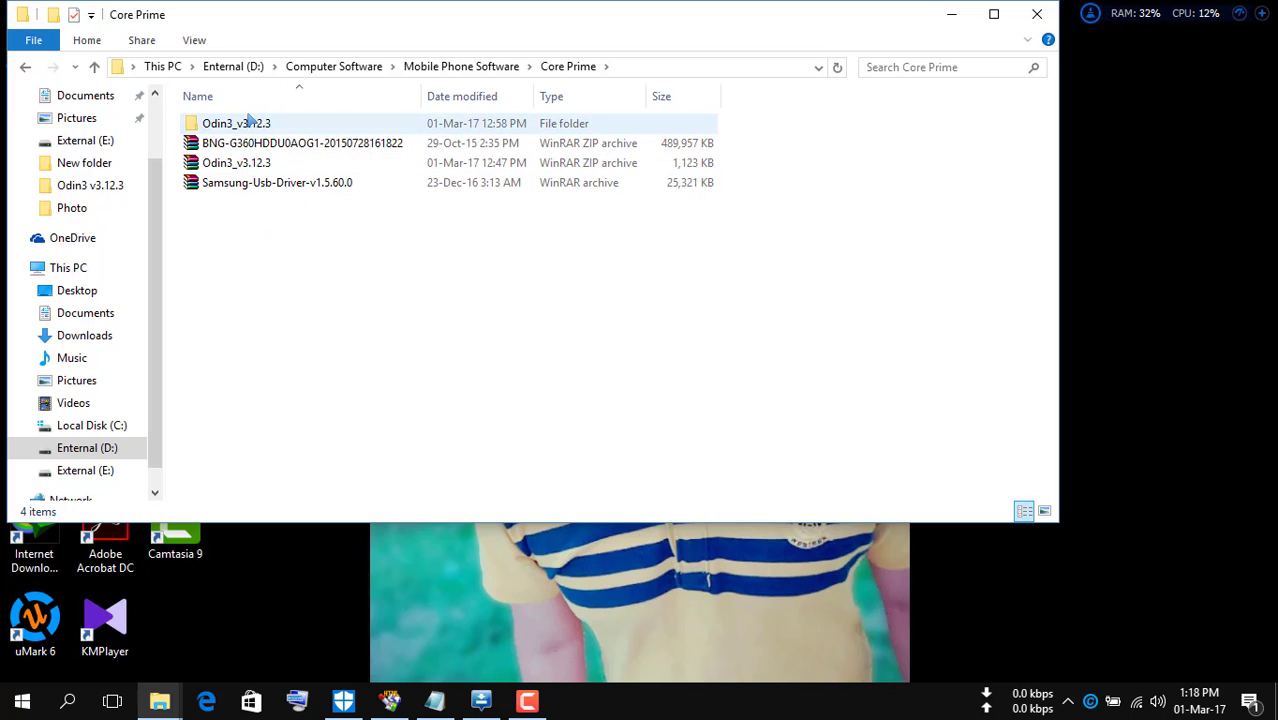
{"action": "right_click", "coordinate": [232, 183]}
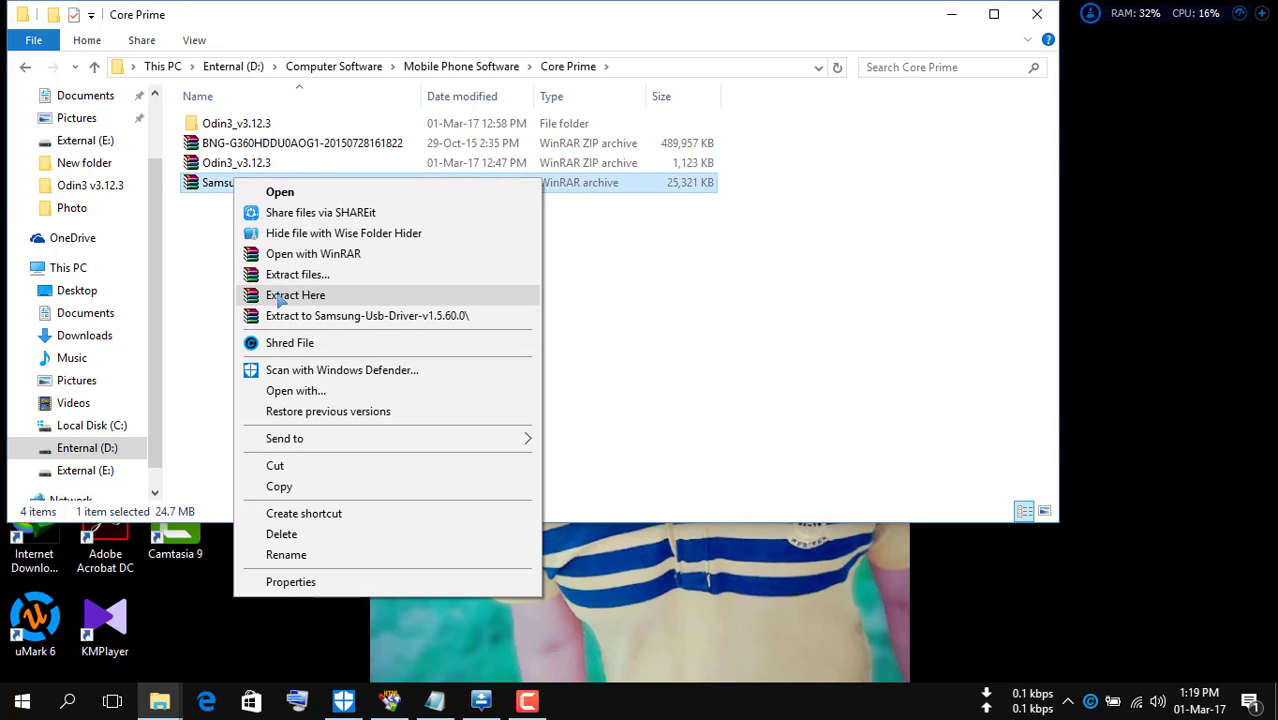
{"action": "left_click", "coordinate": [282, 316]}
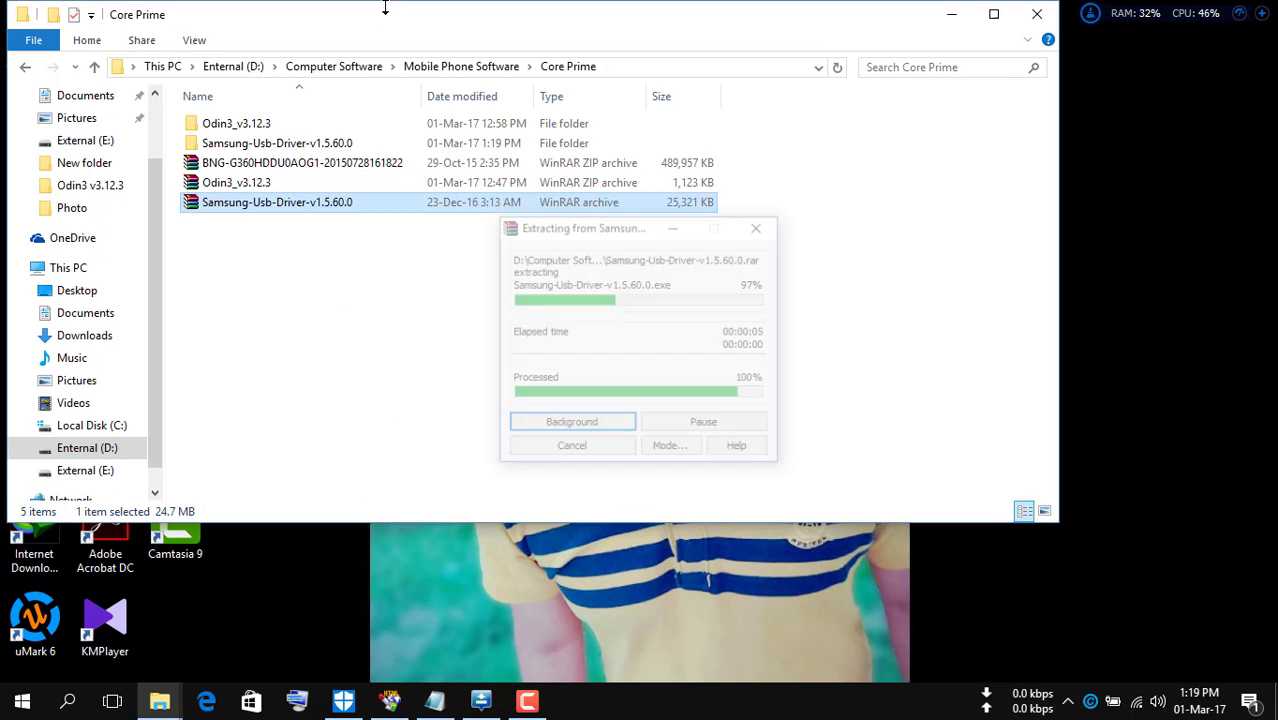
- Switch to Mozilla Firefox and search the web for "winrar"
{"action": "left_click_drag", "start_coordinate": [384, 23], "coordinate": [660, 165]}
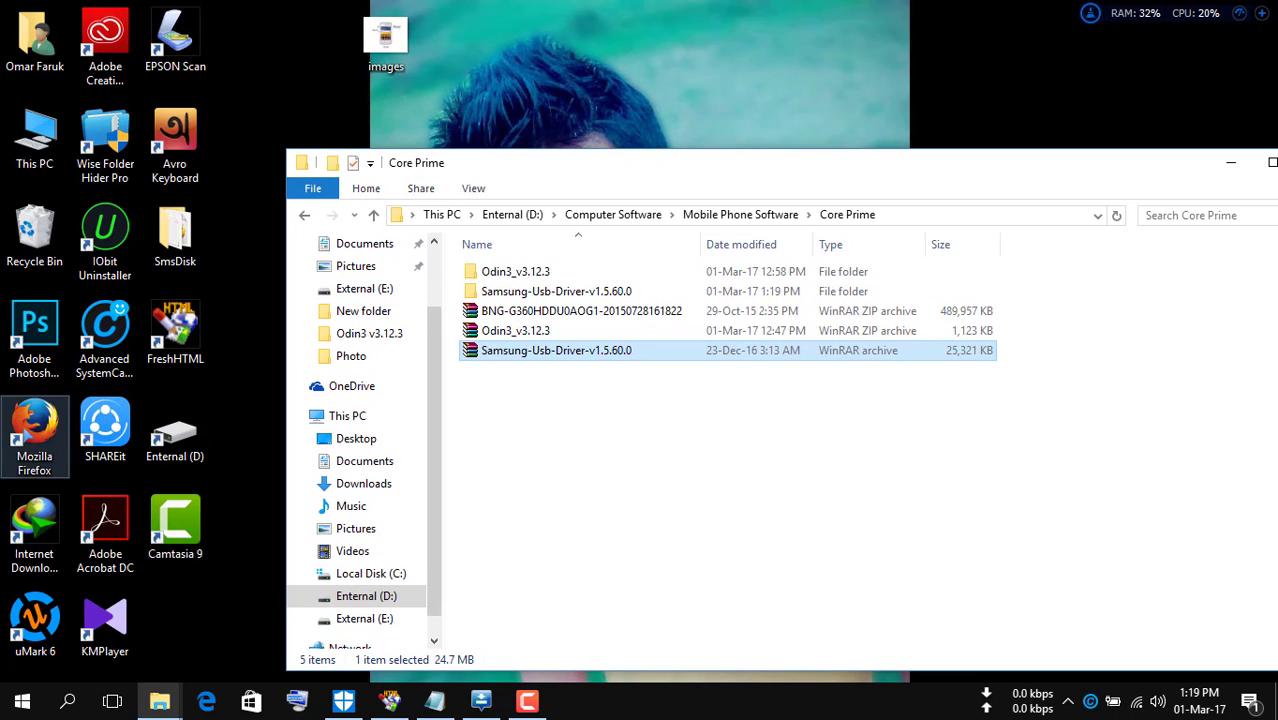
{"action": "left_click", "coordinate": [30, 428]}
{"action": "double_click", "coordinate": [34, 430]}
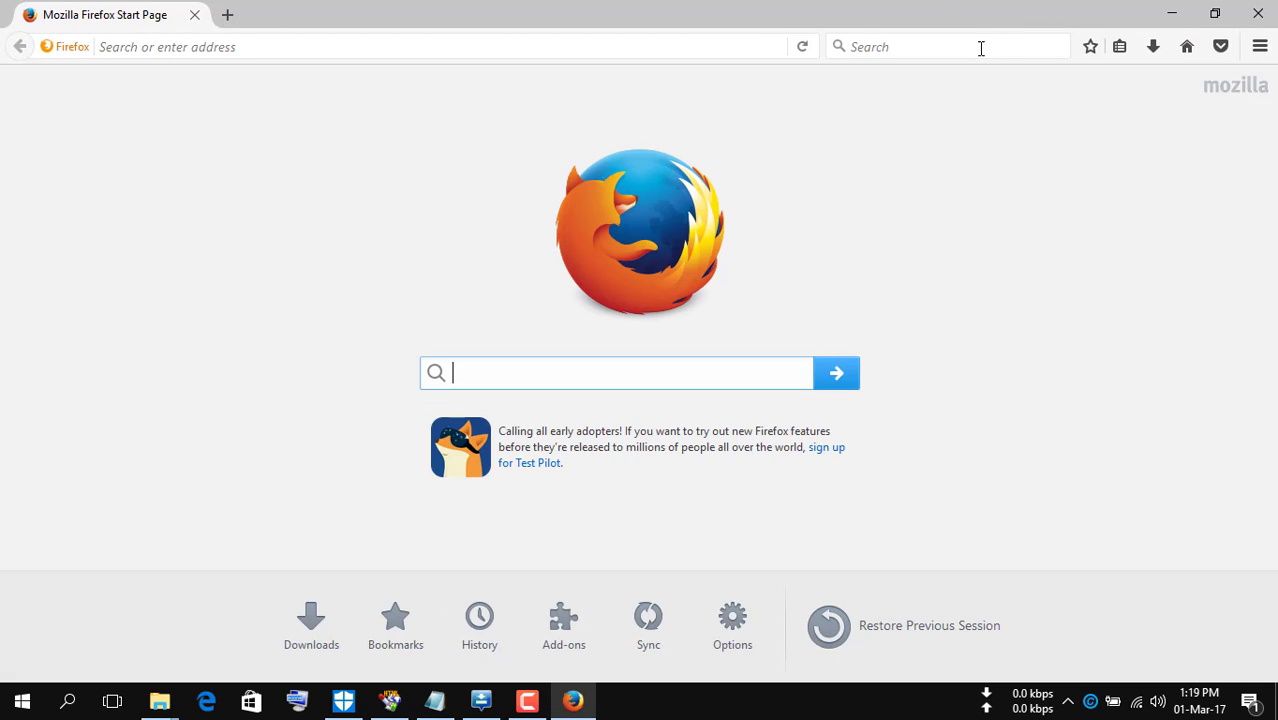
{"action": "left_click", "coordinate": [977, 47]}
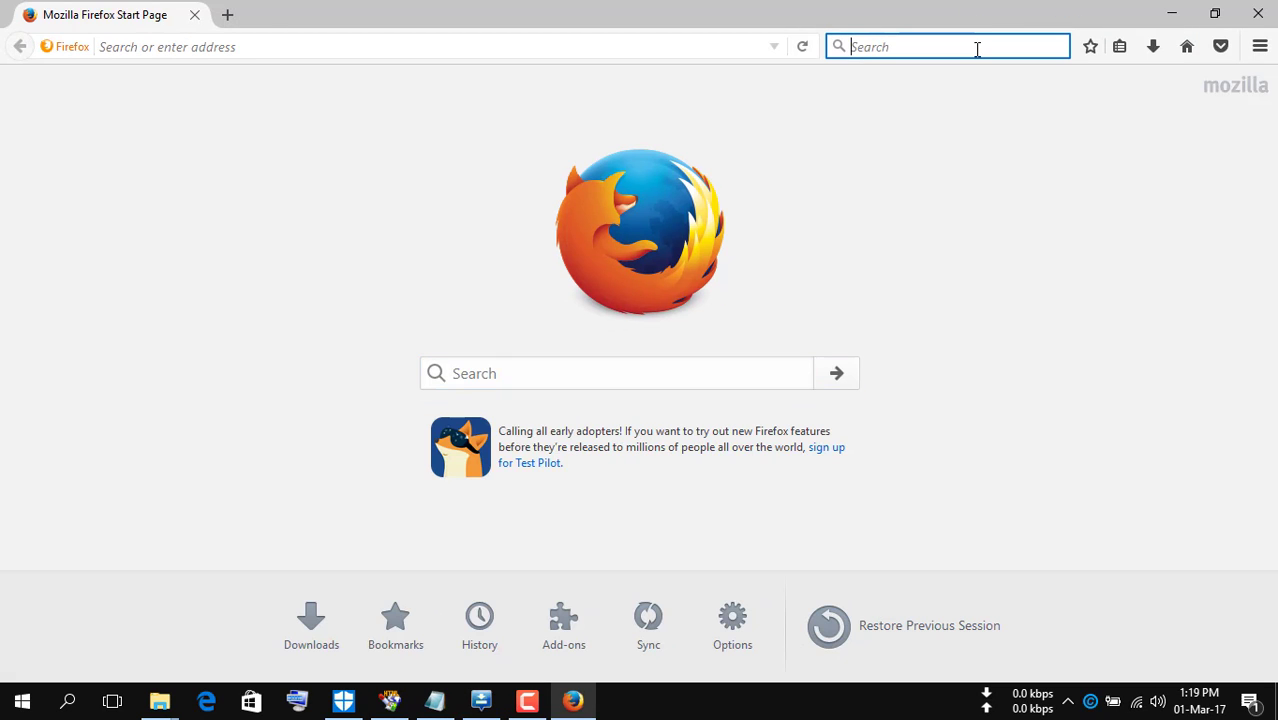
{"action": "type", "text": "winrar"}
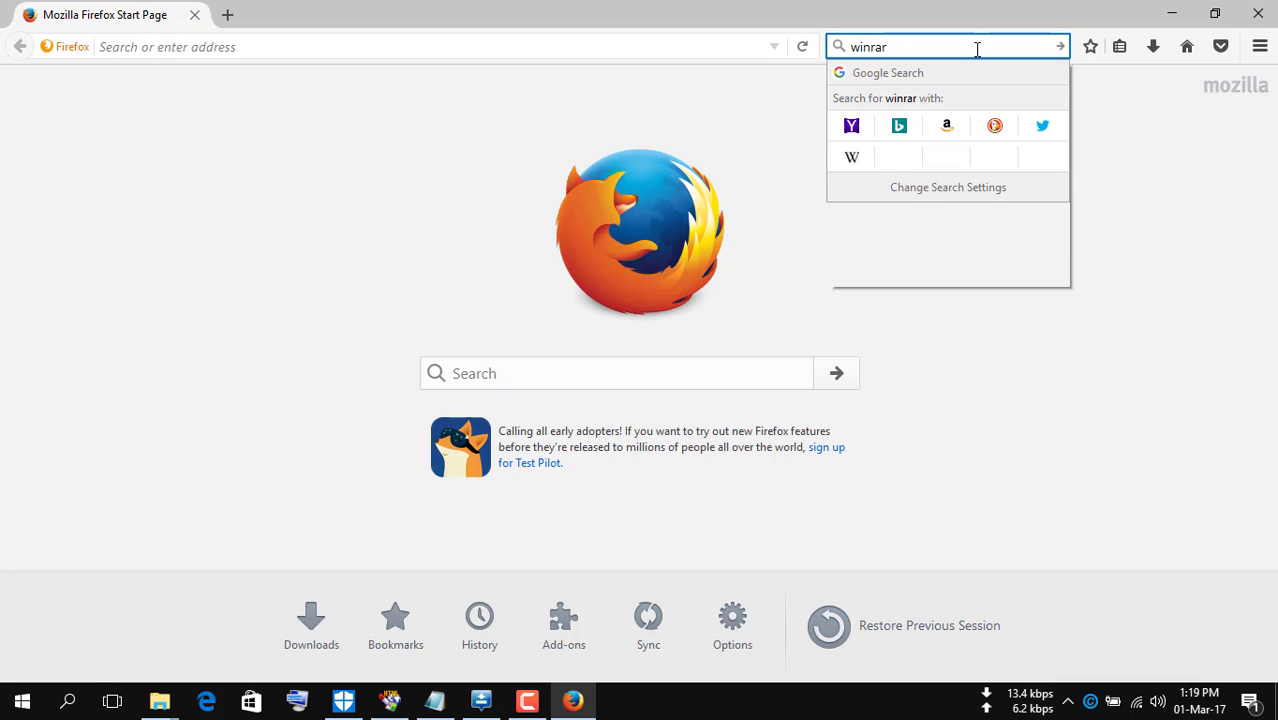
{"action": "key", "text": "Return"}
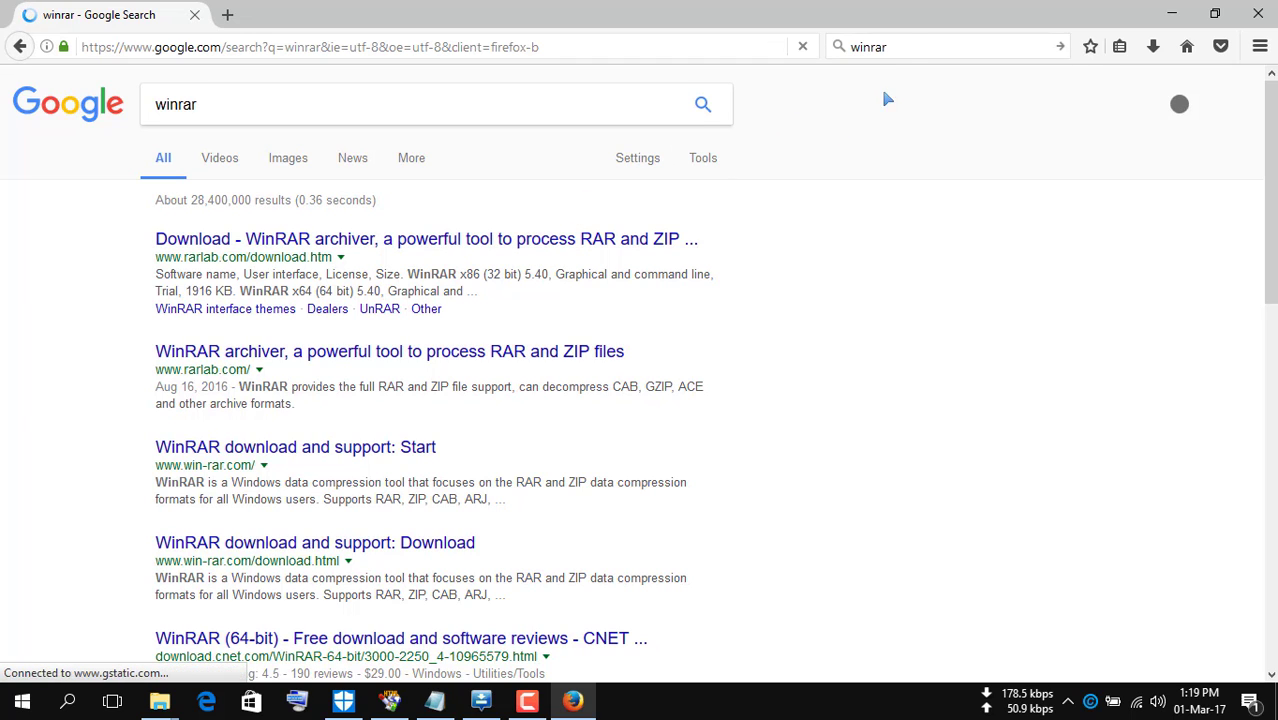
- Refine the web search to "winrar for pc", view the results full screen, and minimize the browser
{"action": "left_click", "coordinate": [908, 54]}
{"action": "double_click", "coordinate": [907, 50]}
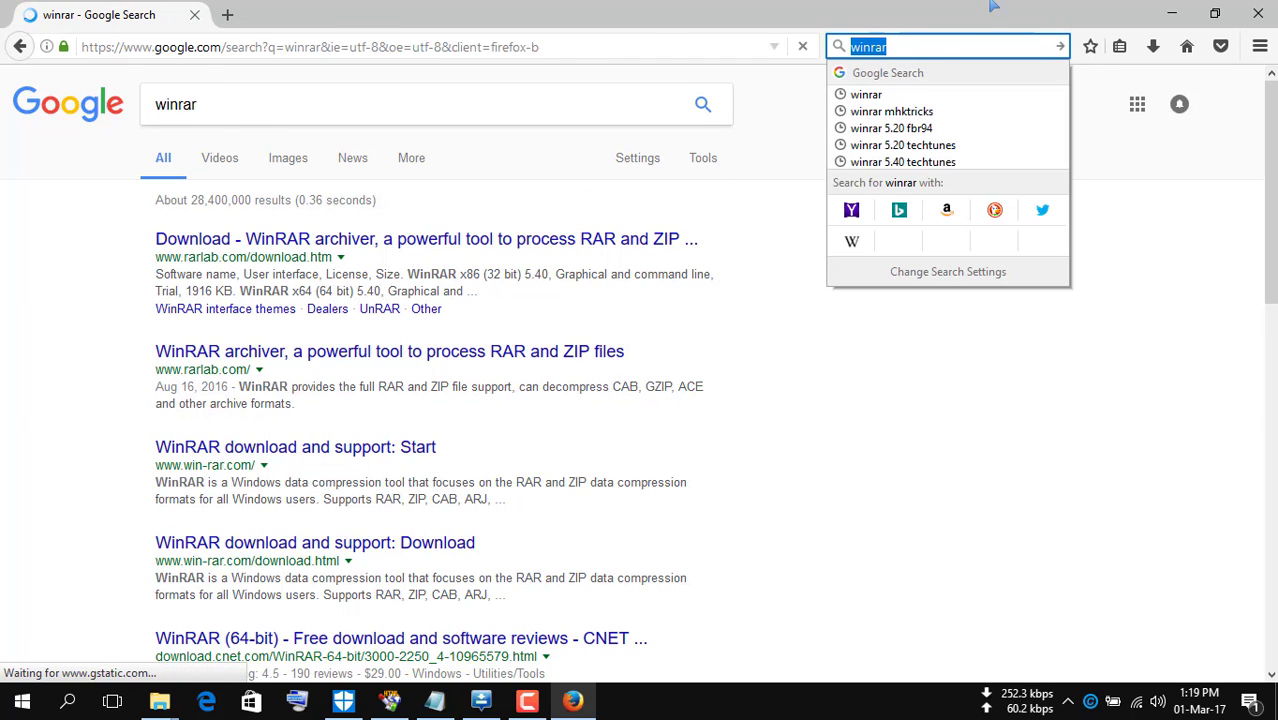
{"action": "key", "text": "super+Down"}
{"action": "left_click", "coordinate": [947, 63]}
{"action": "type", "text": "f"}
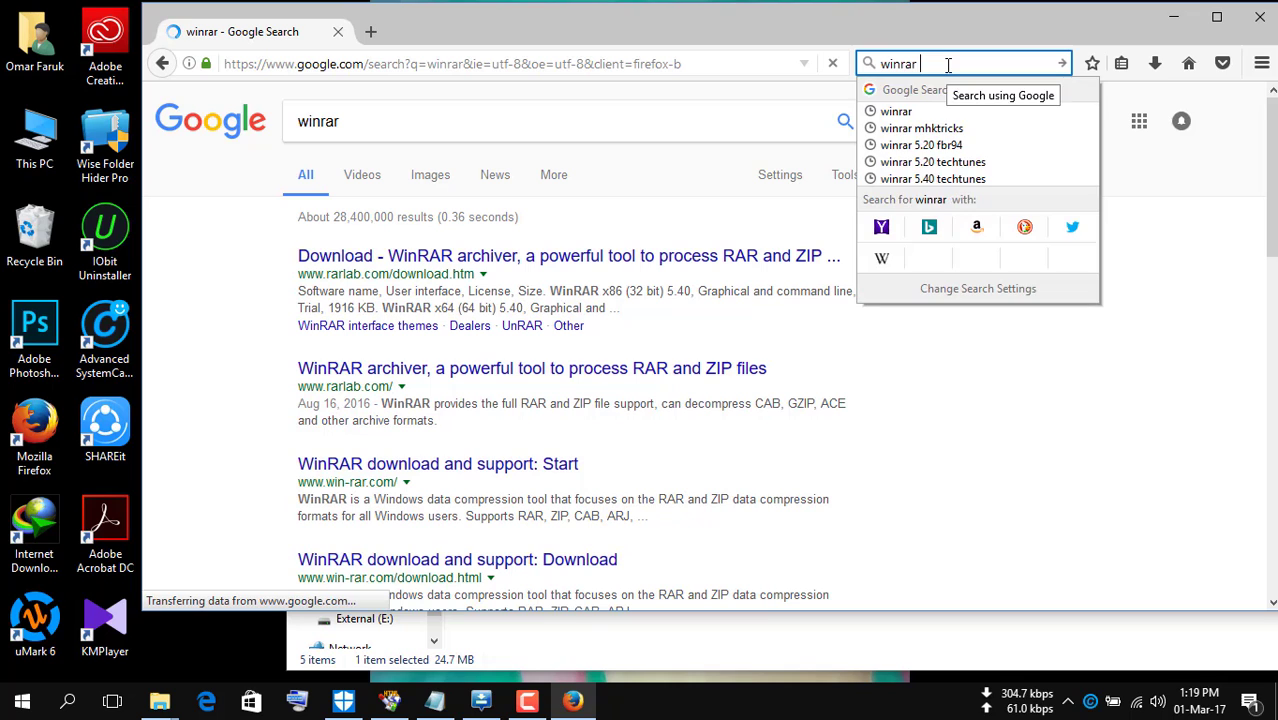
{"action": "type", "text": "or pc"}
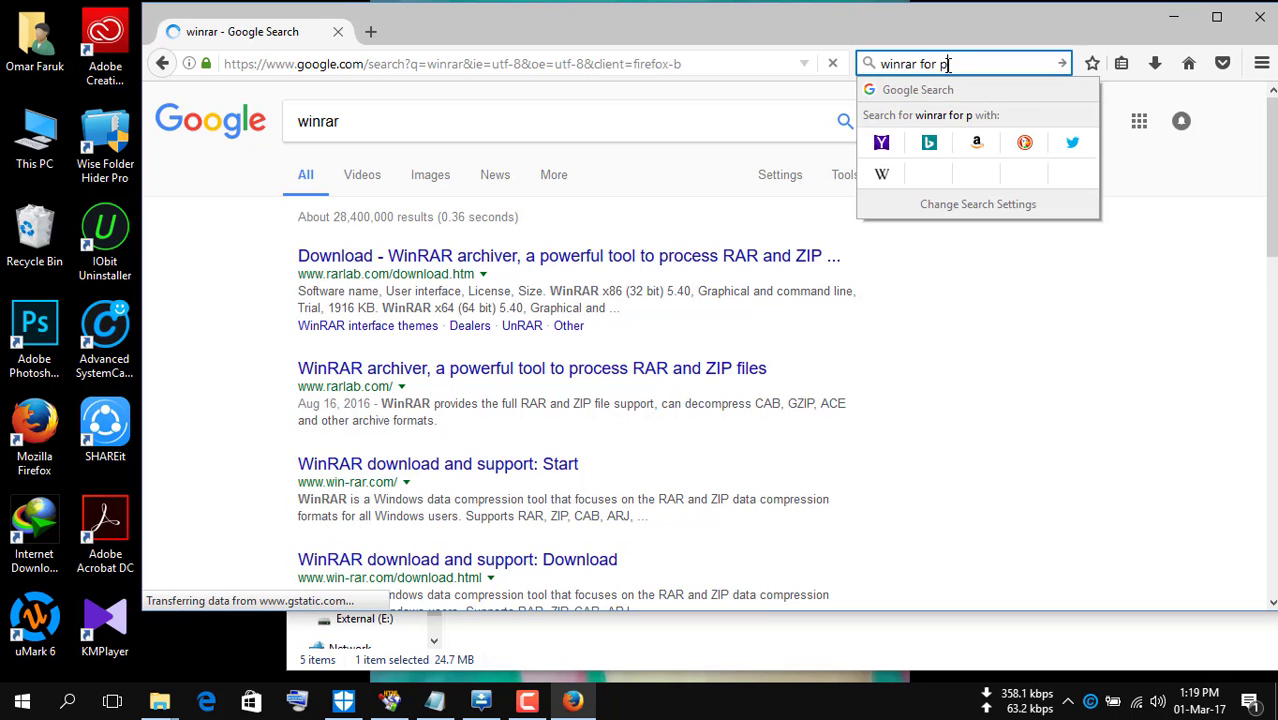
{"action": "left_click", "coordinate": [1216, 17]}
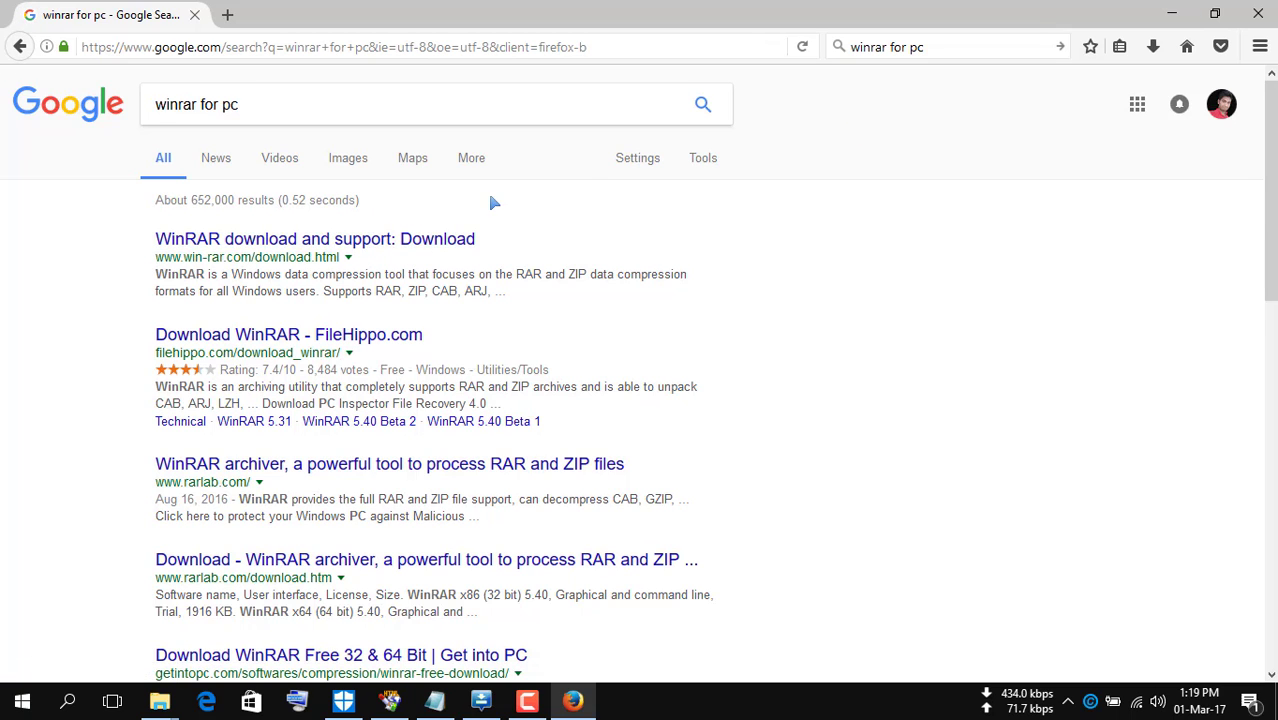
{"action": "left_click", "coordinate": [1172, 14]}
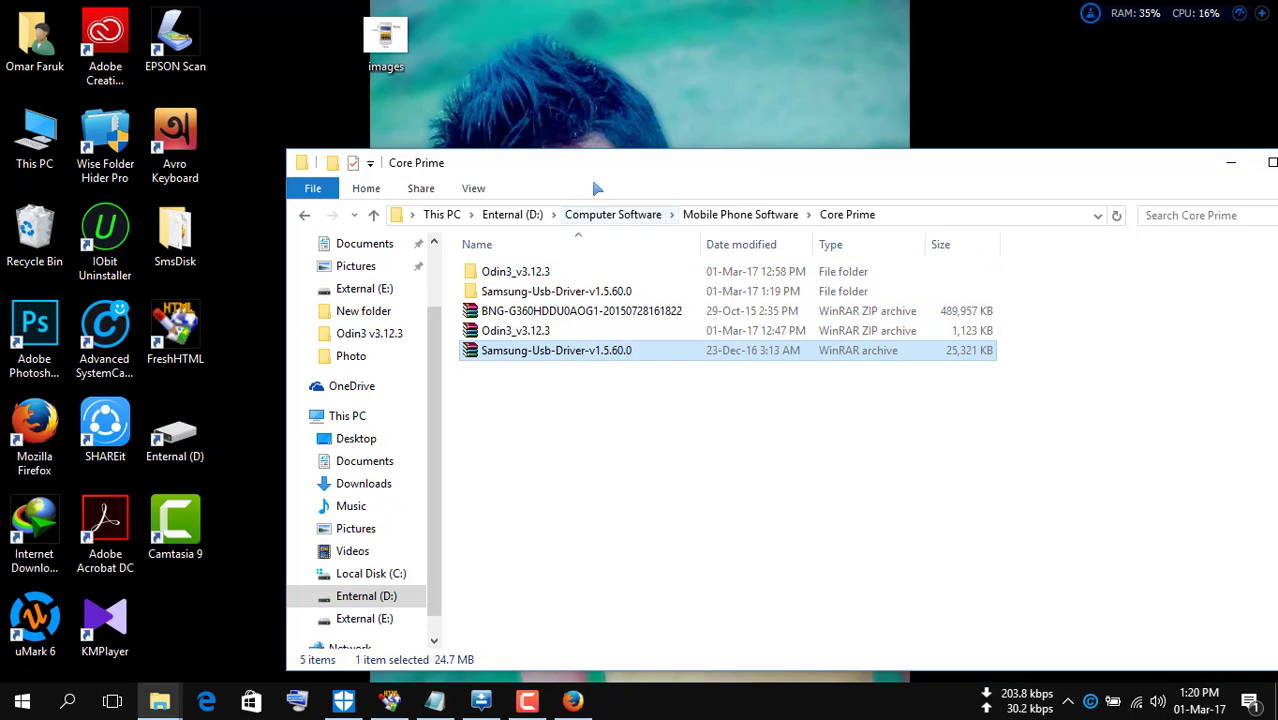
- Open the extracted Samsung-Usb-Driver-v1.5.60.0 folder and launch the driver installer in it
{"action": "left_click_drag", "start_coordinate": [590, 170], "coordinate": [468, 86]}
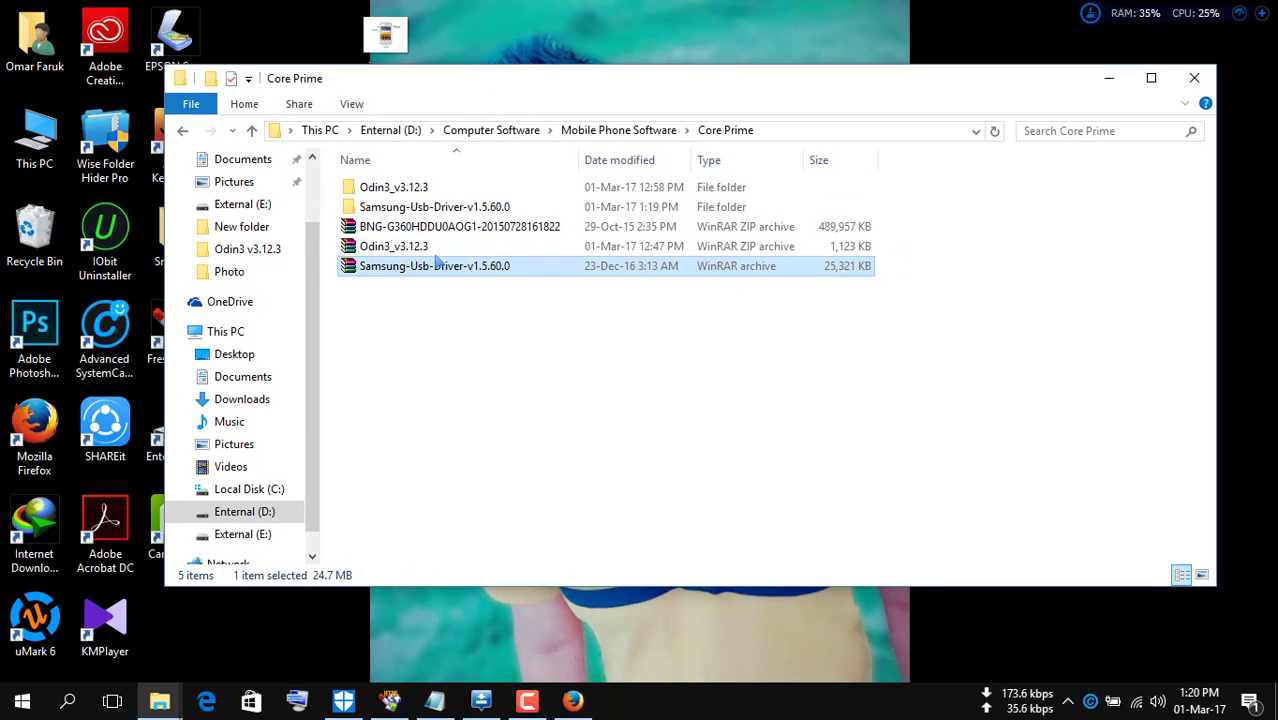
{"action": "double_click", "coordinate": [414, 207]}
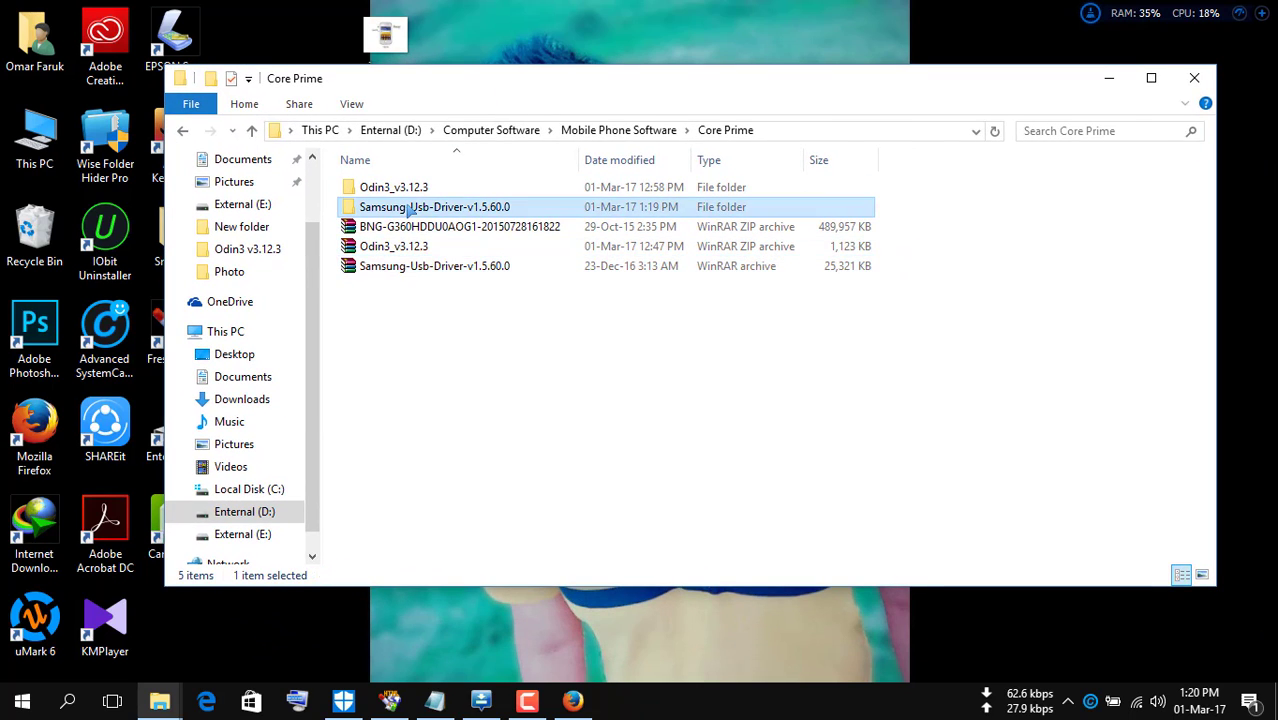
{"action": "left_click", "coordinate": [408, 198]}
{"action": "double_click", "coordinate": [408, 198]}
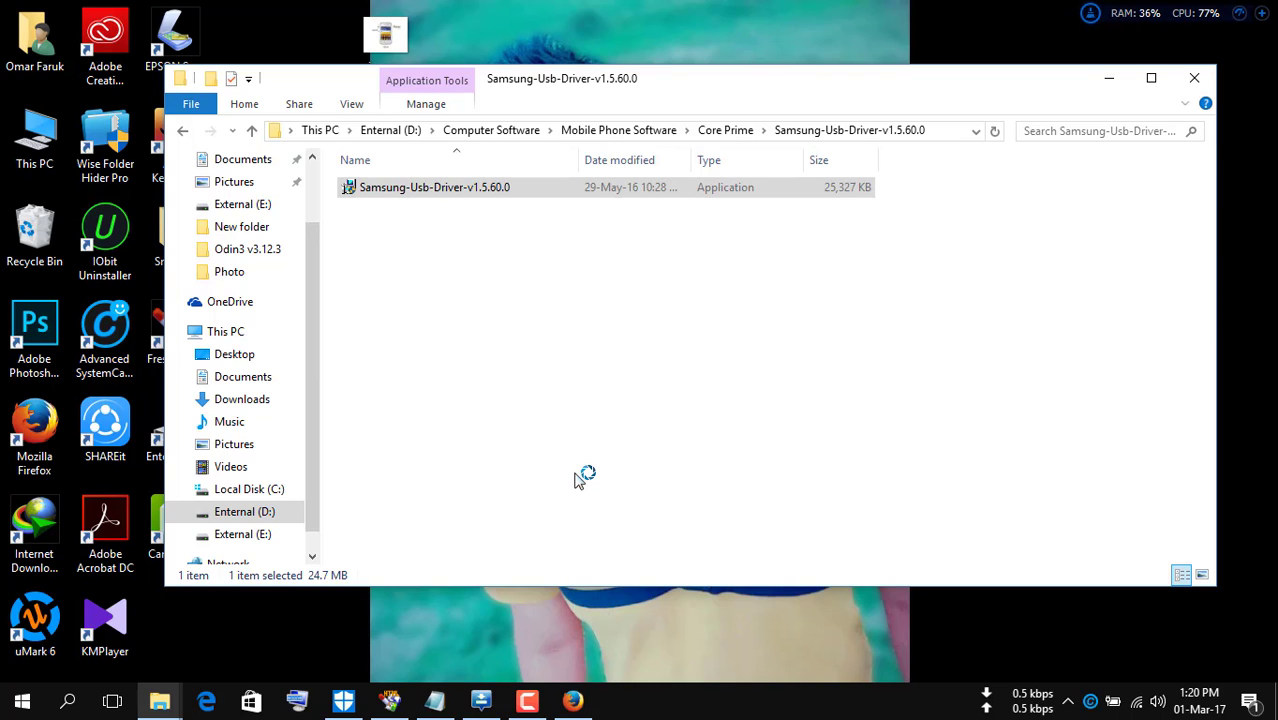
- Minimize the folder window and close the running Odin3 program
{"action": "left_click", "coordinate": [1109, 78]}
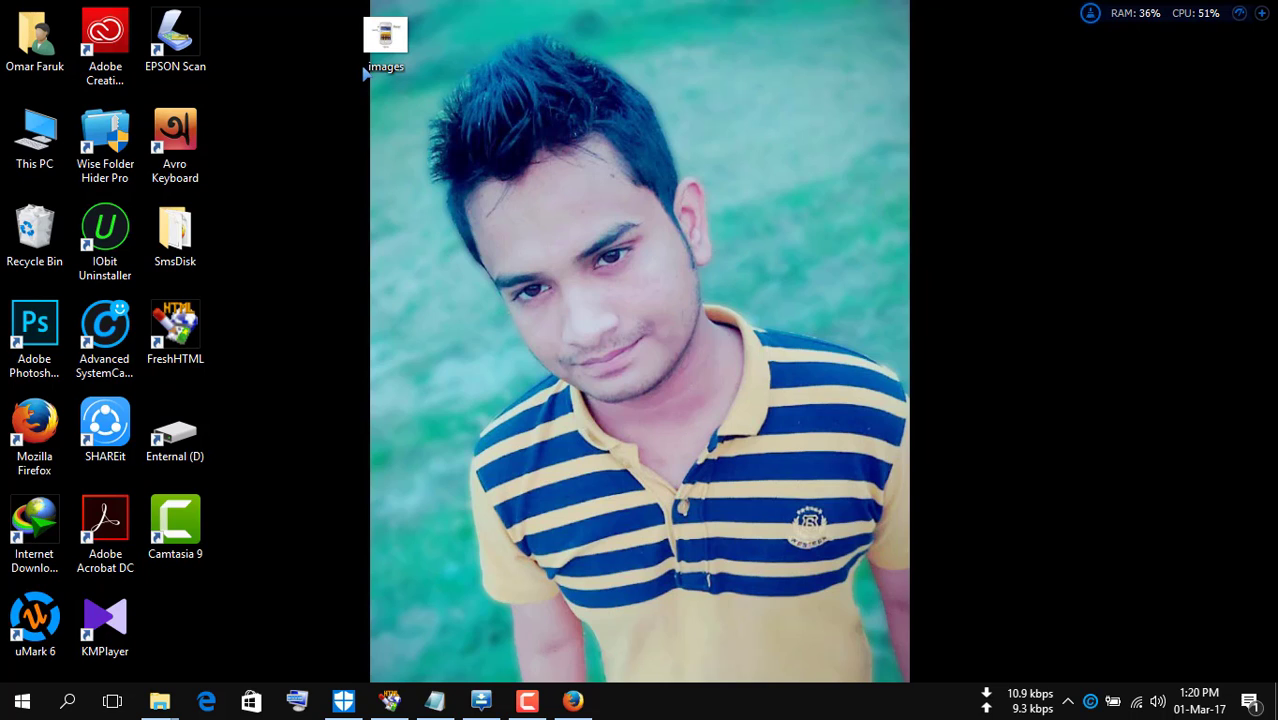
{"action": "left_click", "coordinate": [481, 700]}
{"action": "mouse_move", "coordinate": [492, 703]}
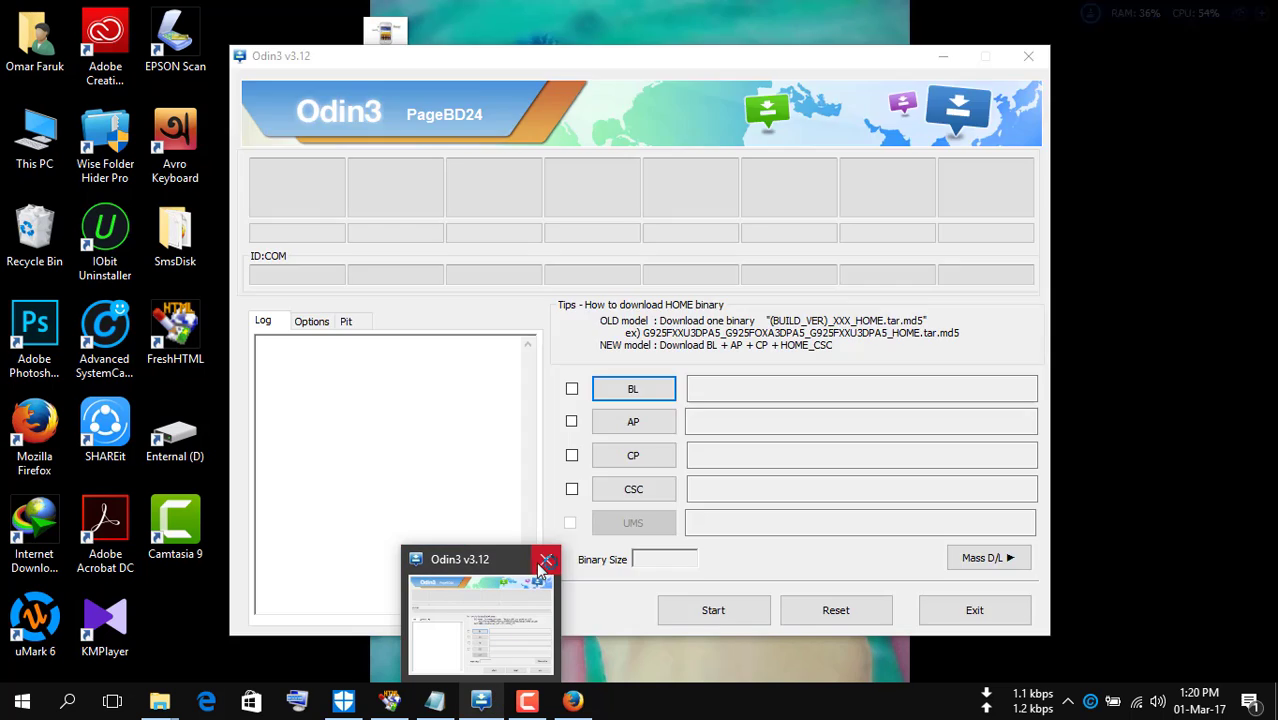
{"action": "left_click", "coordinate": [545, 562]}
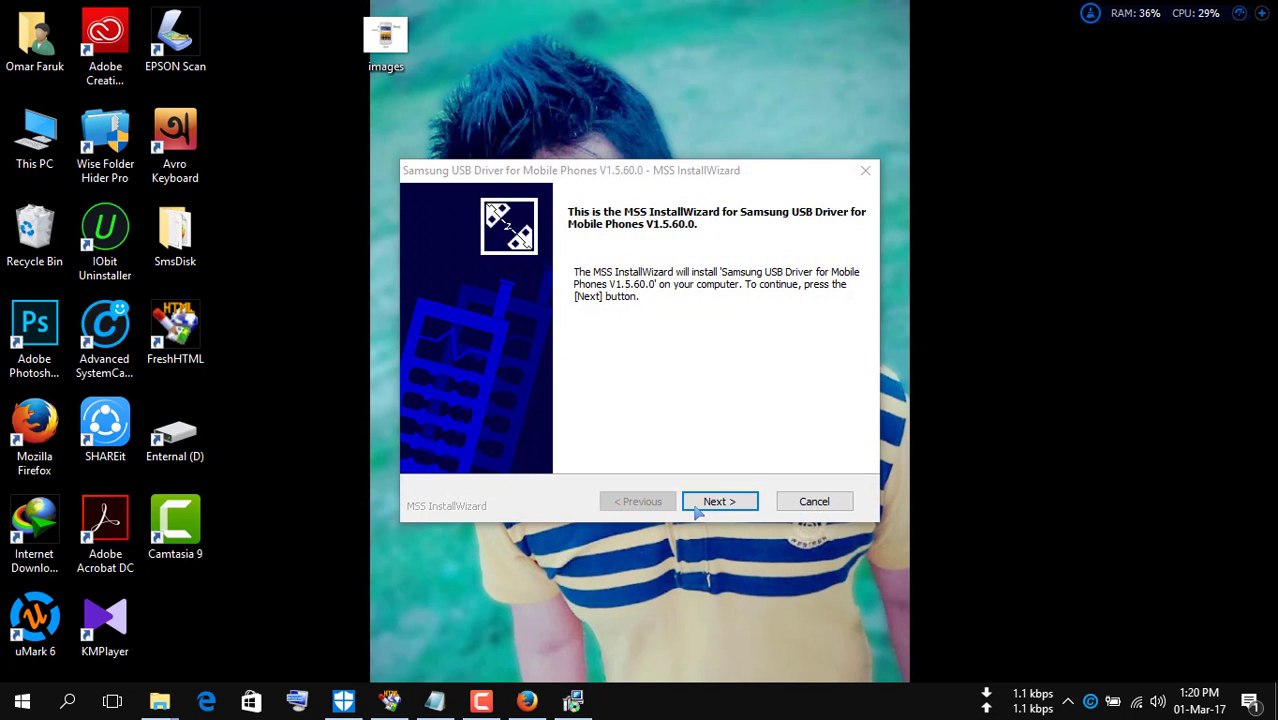
- Install the Samsung USB driver with US English, United States of America and the location C:\Program Files\Samsung\USB Drivers
{"action": "left_click", "coordinate": [719, 501]}
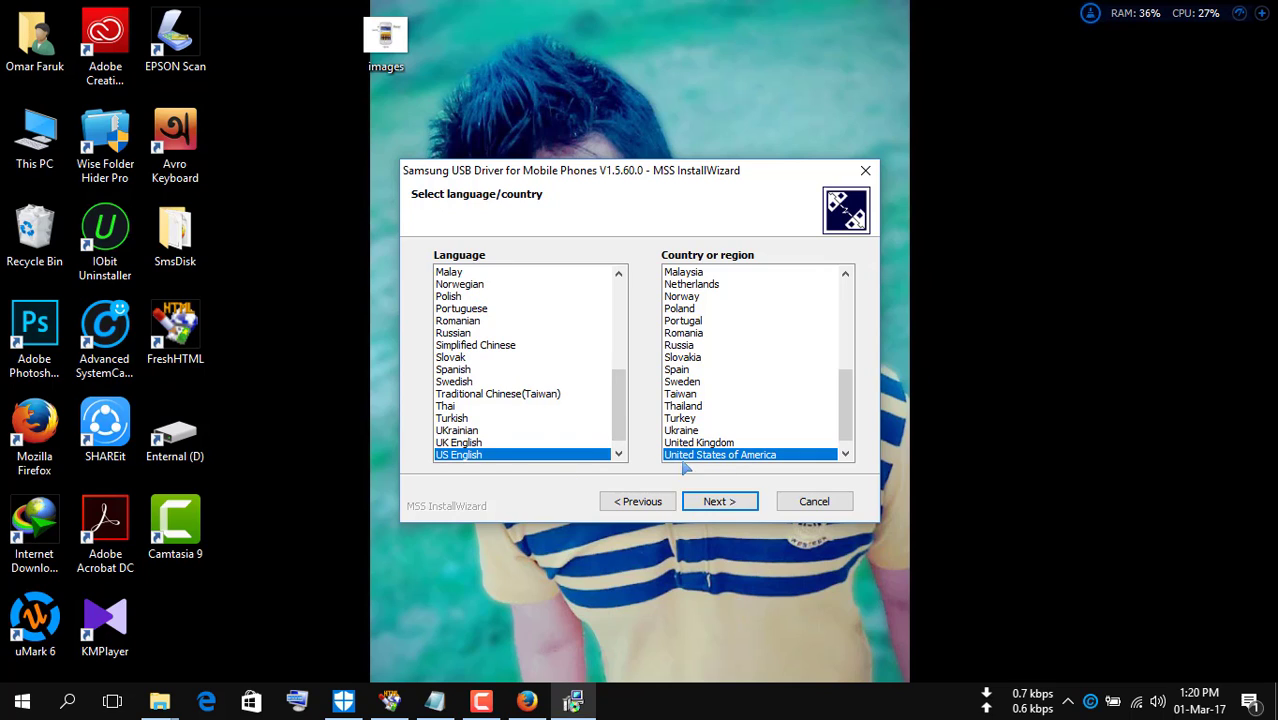
{"action": "left_click", "coordinate": [719, 501]}
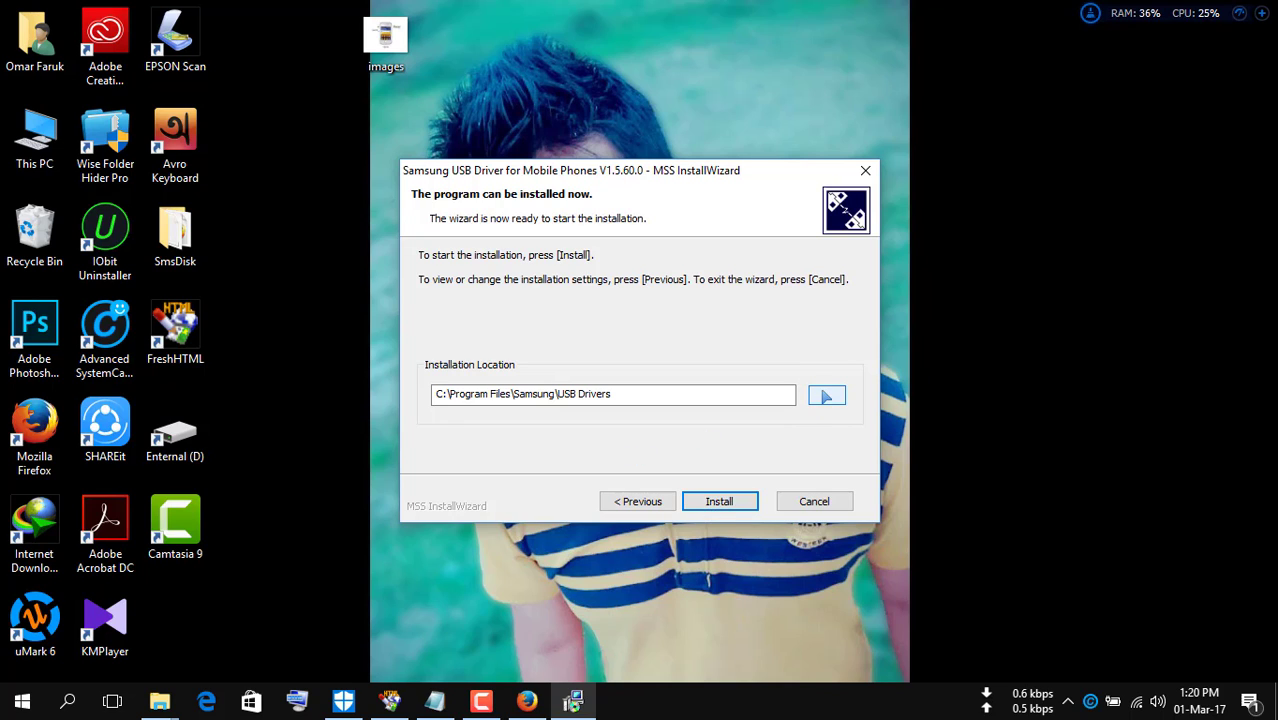
{"action": "left_click", "coordinate": [717, 498]}
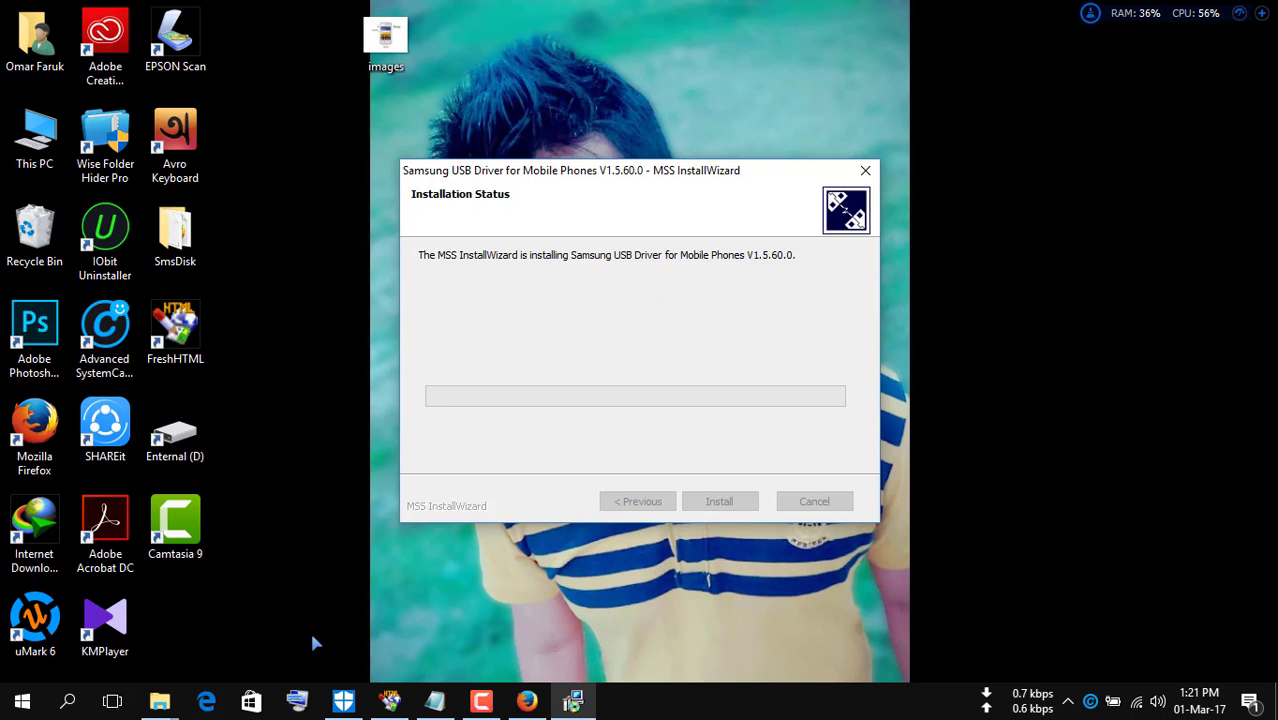
- Switch to FreshHTML, examine the phone pictures and instructions for entering Samsung download mode, and minimize the guide
{"action": "left_click", "coordinate": [390, 701]}
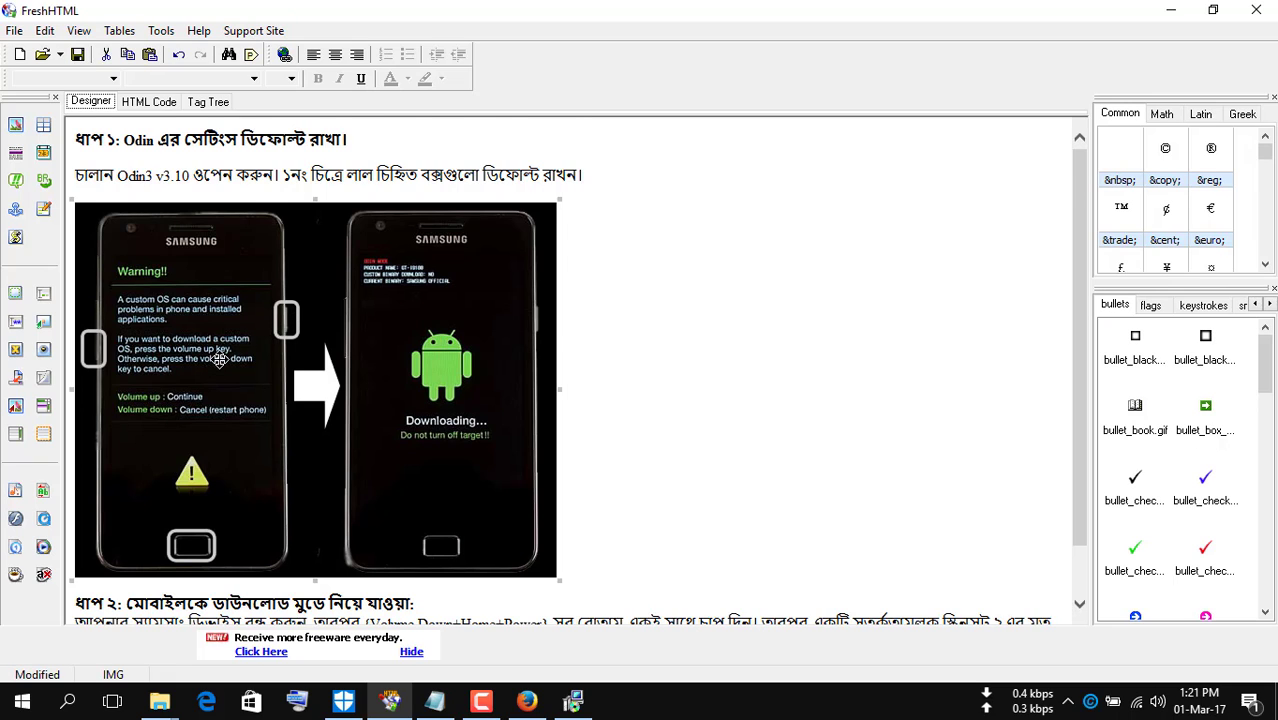
{"action": "scroll", "coordinate": [219, 360], "scroll_direction": "down", "scroll_amount": 1}
{"action": "scroll", "coordinate": [321, 285], "scroll_direction": "up", "scroll_amount": 1}
{"action": "scroll", "coordinate": [440, 505], "scroll_direction": "down", "scroll_amount": 1}
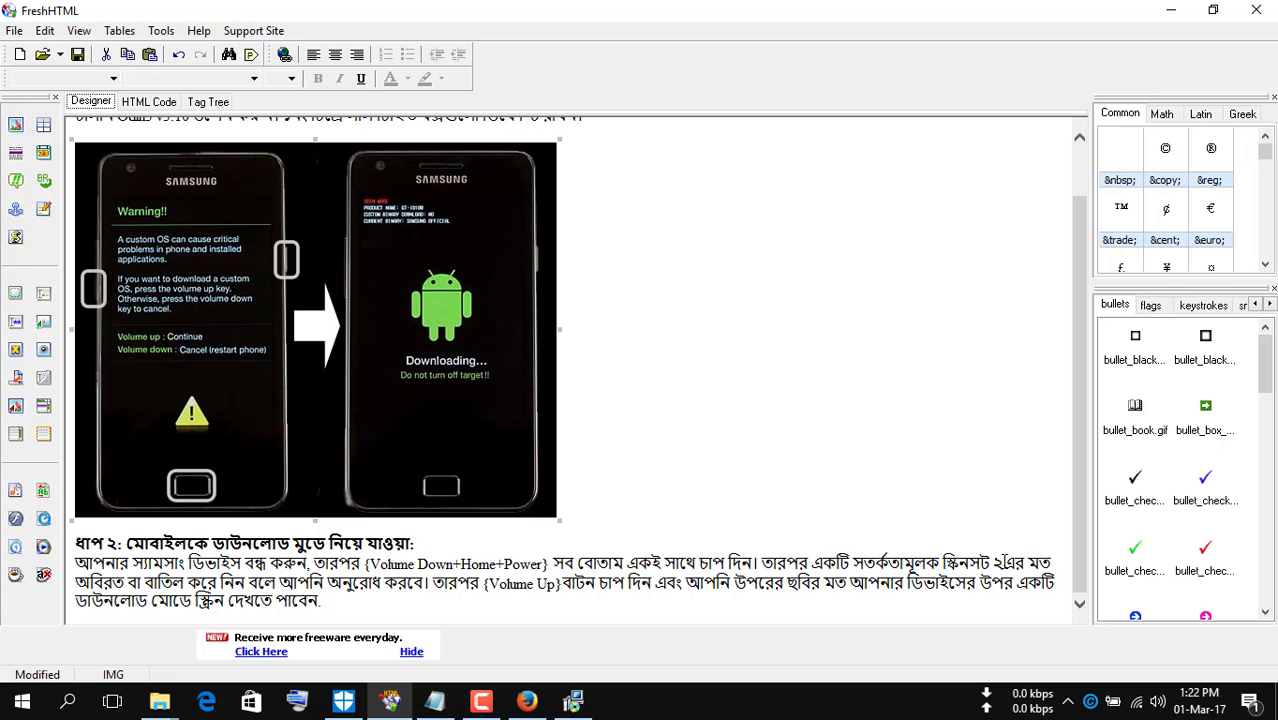
{"action": "scroll", "coordinate": [163, 445], "scroll_direction": "up", "scroll_amount": 1}
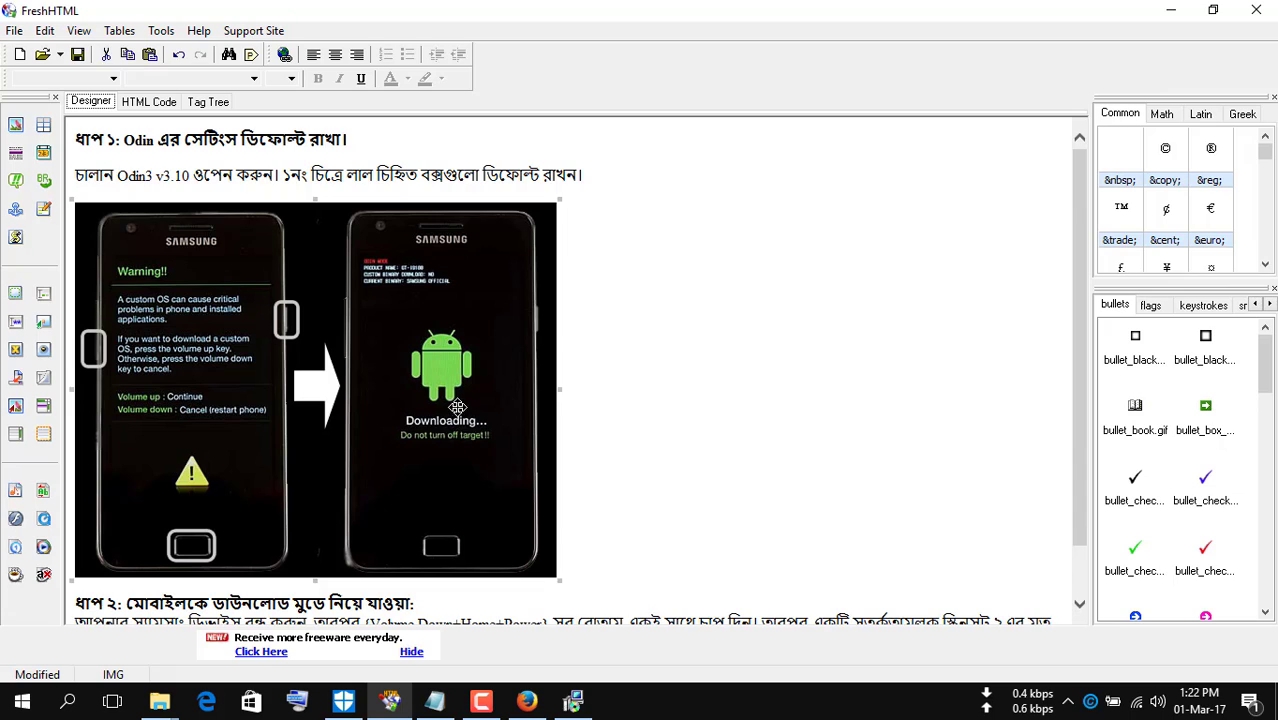
{"action": "mouse_move", "coordinate": [573, 700]}
{"action": "scroll", "coordinate": [555, 265], "scroll_direction": "down", "scroll_amount": 2}
{"action": "scroll", "coordinate": [561, 278], "scroll_direction": "up", "scroll_amount": 2}
{"action": "scroll", "coordinate": [1075, 270], "scroll_direction": "down", "scroll_amount": 1}
{"action": "scroll", "coordinate": [1065, 340], "scroll_direction": "up", "scroll_amount": 1}
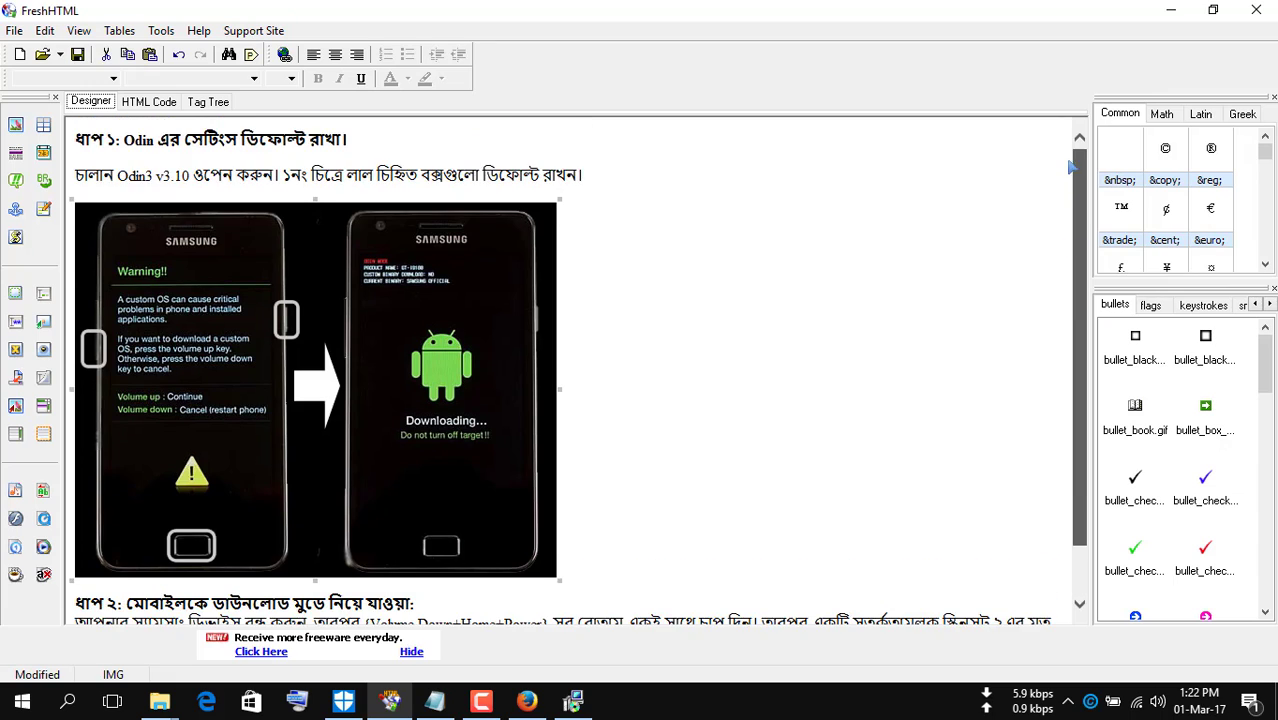
{"action": "scroll", "coordinate": [1055, 420], "scroll_direction": "down", "scroll_amount": 1}
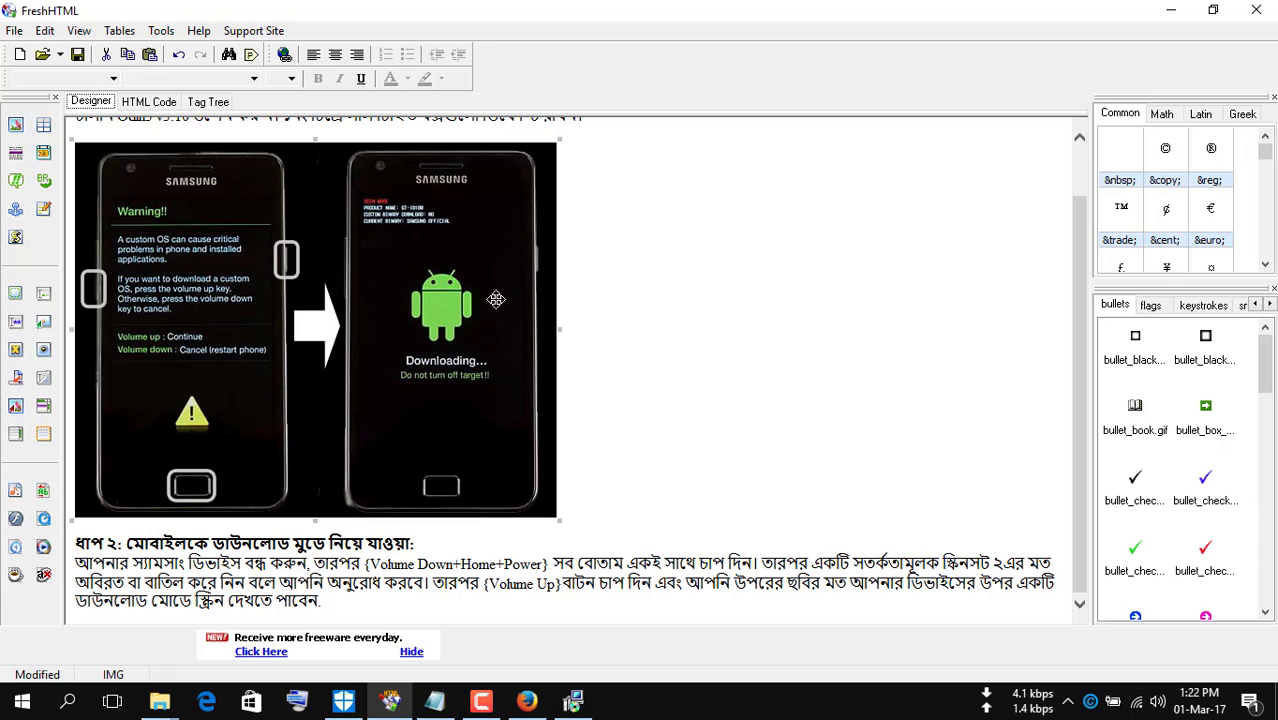
{"action": "left_click", "coordinate": [1171, 9]}
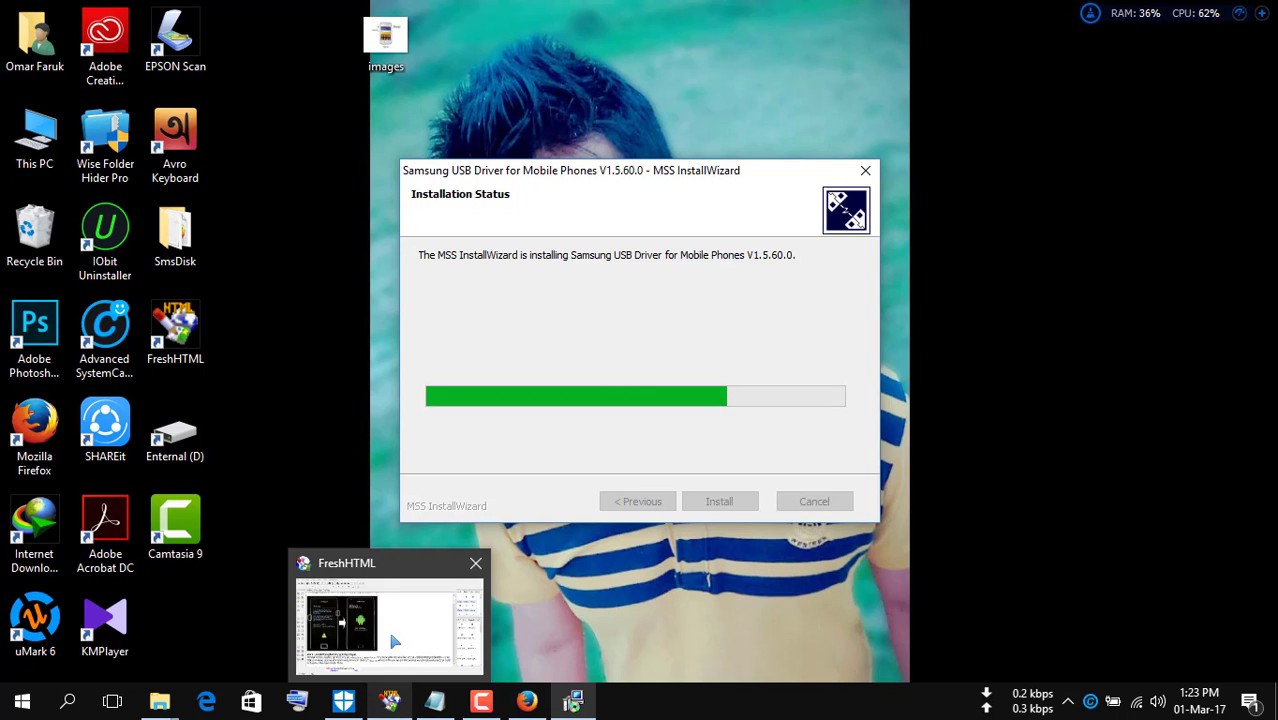
- Bring the FreshHTML guide back up and review its Odin settings and Volume Down+Home+Power instructions
{"action": "left_click", "coordinate": [390, 700]}
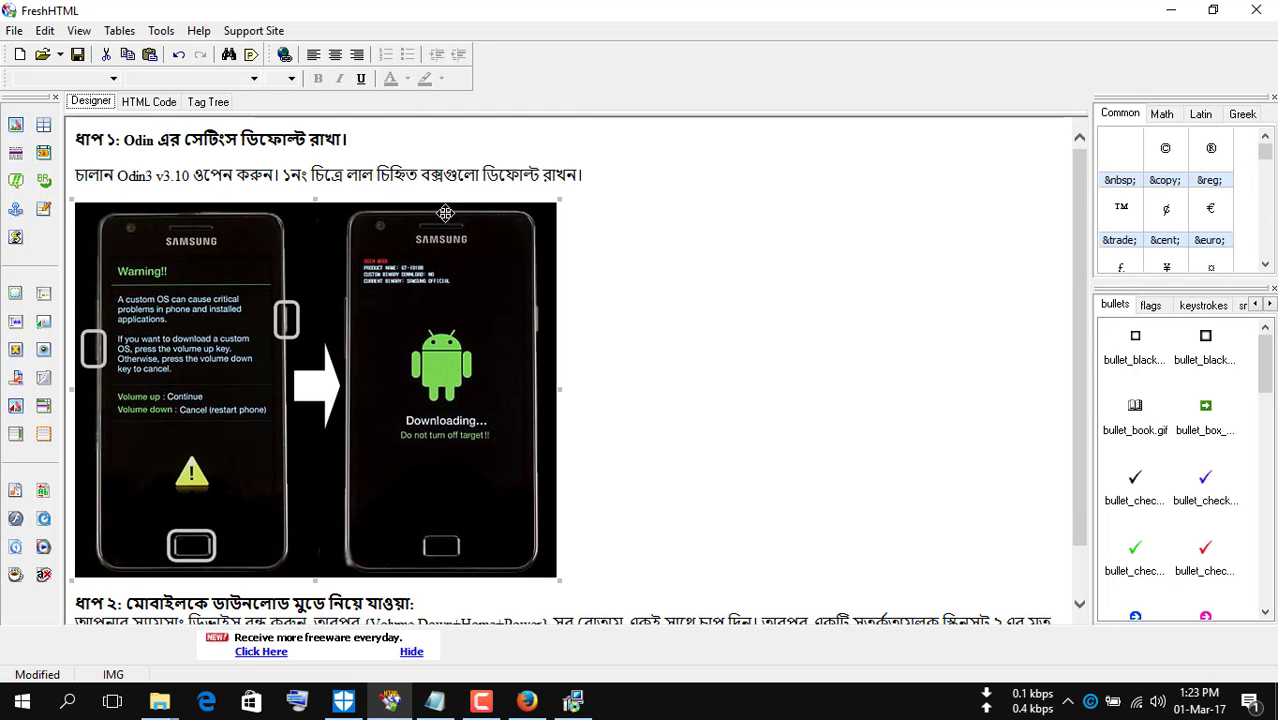
{"action": "scroll", "coordinate": [689, 256], "scroll_direction": "down", "scroll_amount": 1}
{"action": "scroll", "coordinate": [686, 264], "scroll_direction": "up", "scroll_amount": 1}
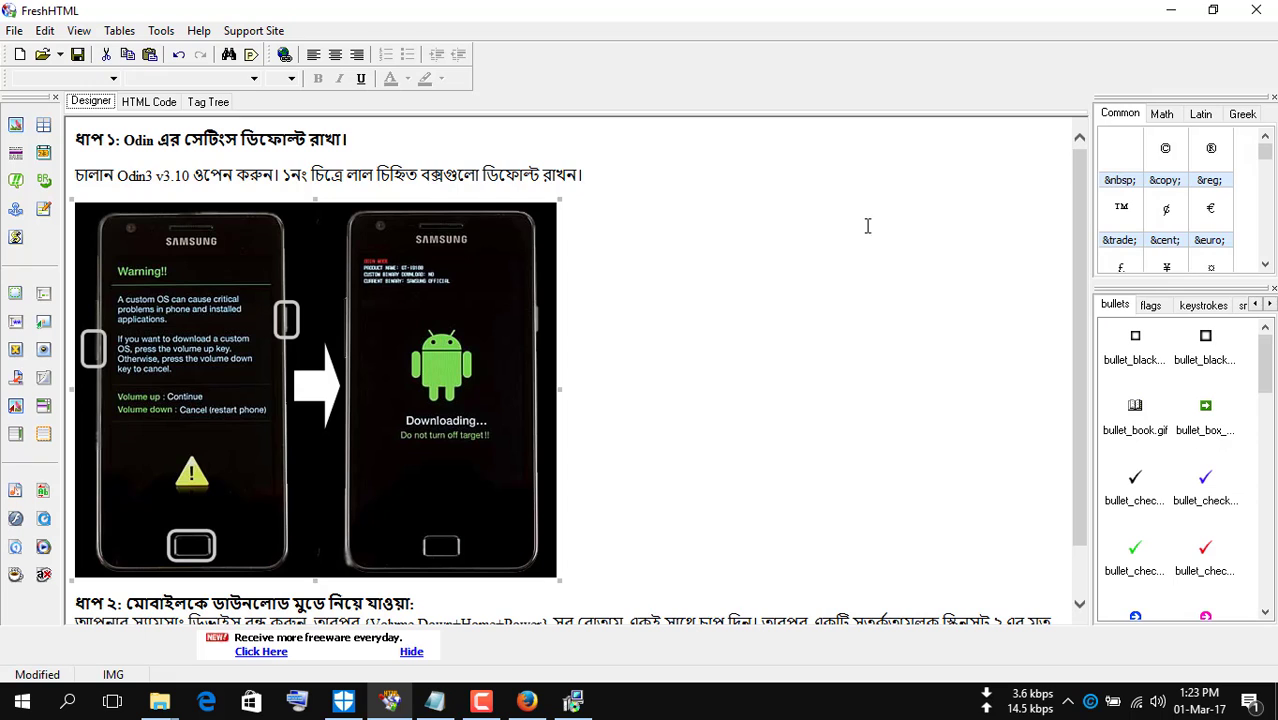
{"action": "mouse_move", "coordinate": [1082, 180]}
{"action": "left_mouse_down"}
{"action": "mouse_move", "coordinate": [1084, 252]}
{"action": "mouse_move", "coordinate": [1083, 185]}
{"action": "mouse_move", "coordinate": [1068, 162]}
{"action": "left_mouse_up"}
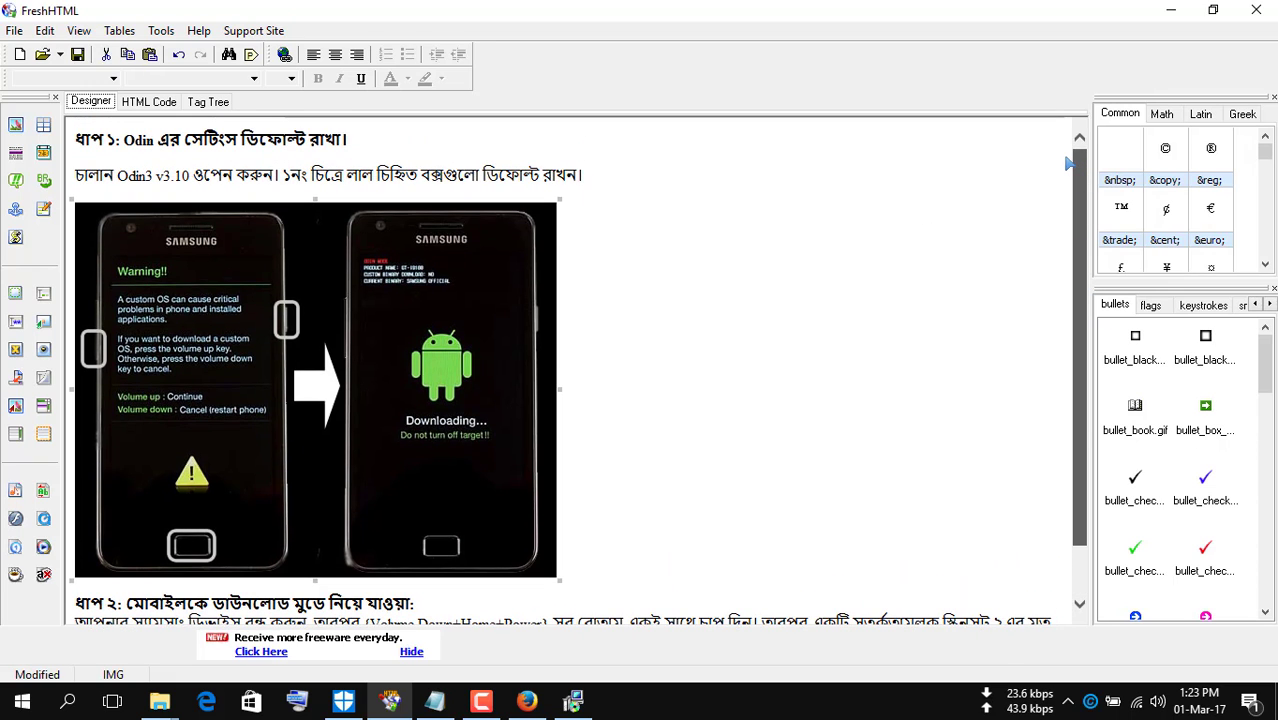
{"action": "left_click_drag", "start_coordinate": [1070, 175], "coordinate": [1065, 148]}
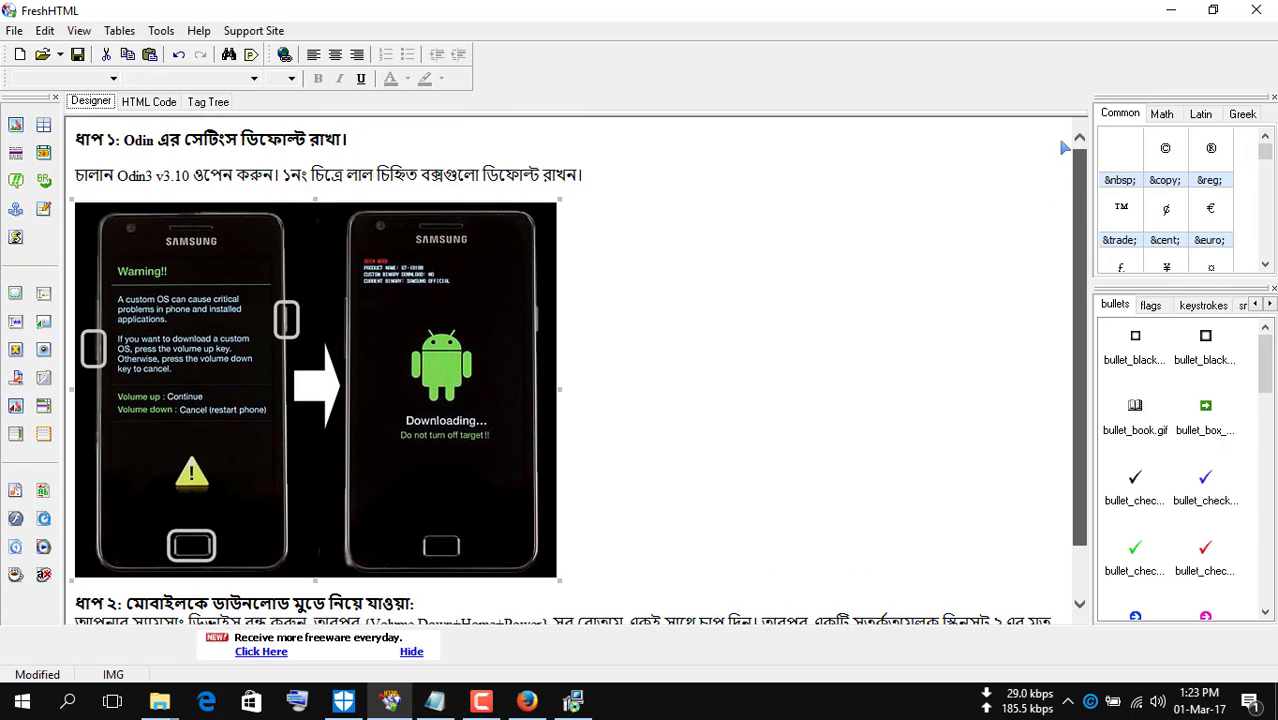
{"action": "left_click_drag", "start_coordinate": [1080, 152], "coordinate": [1068, 258]}
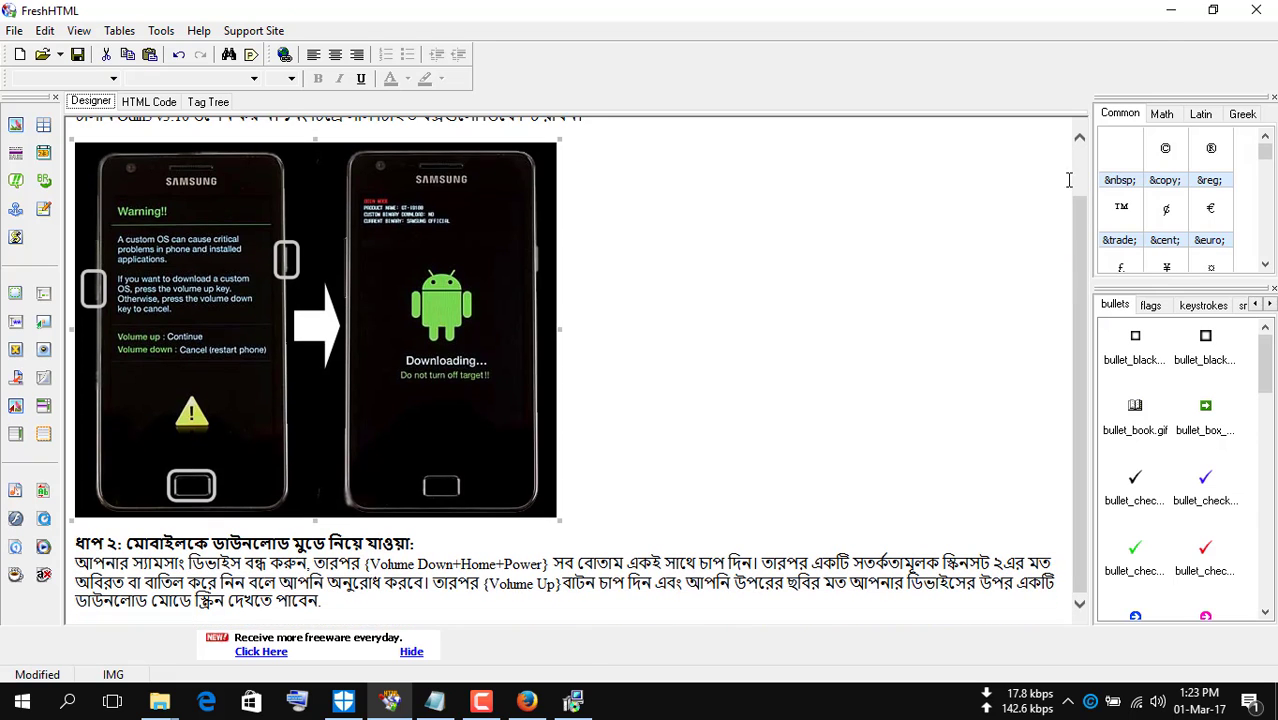
- Minimize the FreshHTML guide and open the folder D:\Computer Software\Mobile Phone Software\Core Prime in File Explorer
{"action": "left_click", "coordinate": [1171, 12]}
{"action": "double_click", "coordinate": [34, 140]}
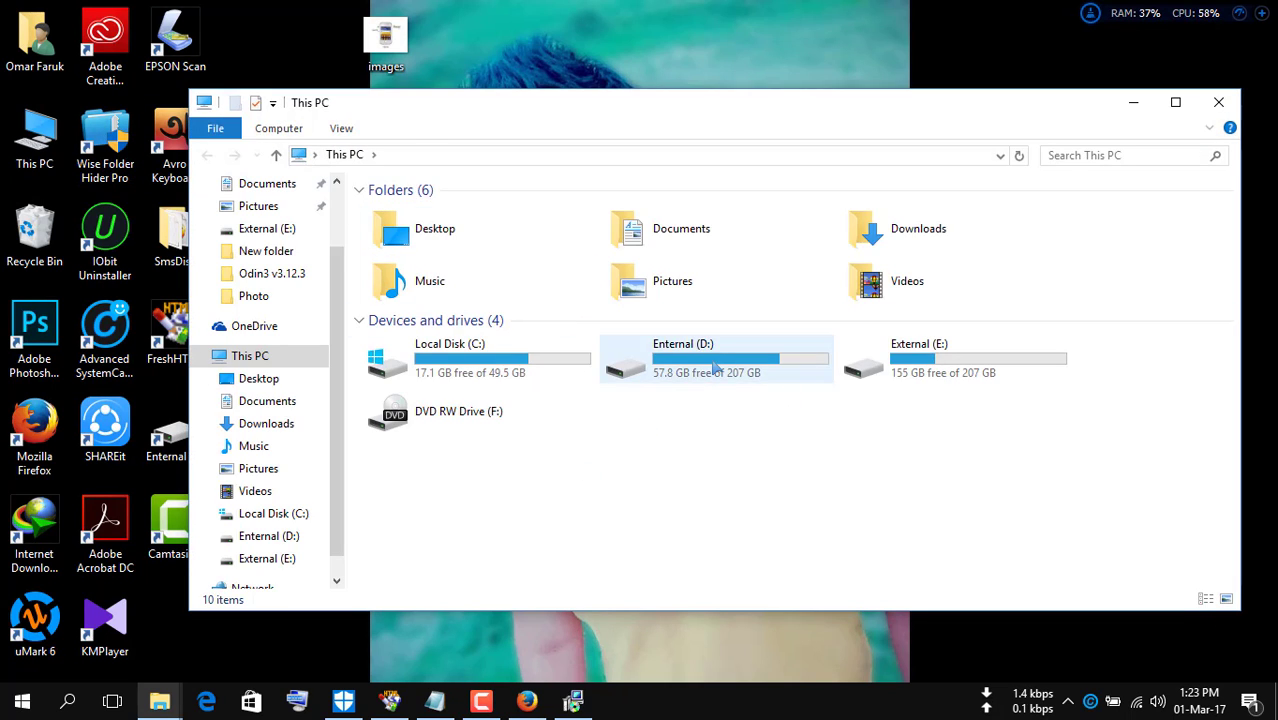
{"action": "double_click", "coordinate": [713, 368]}
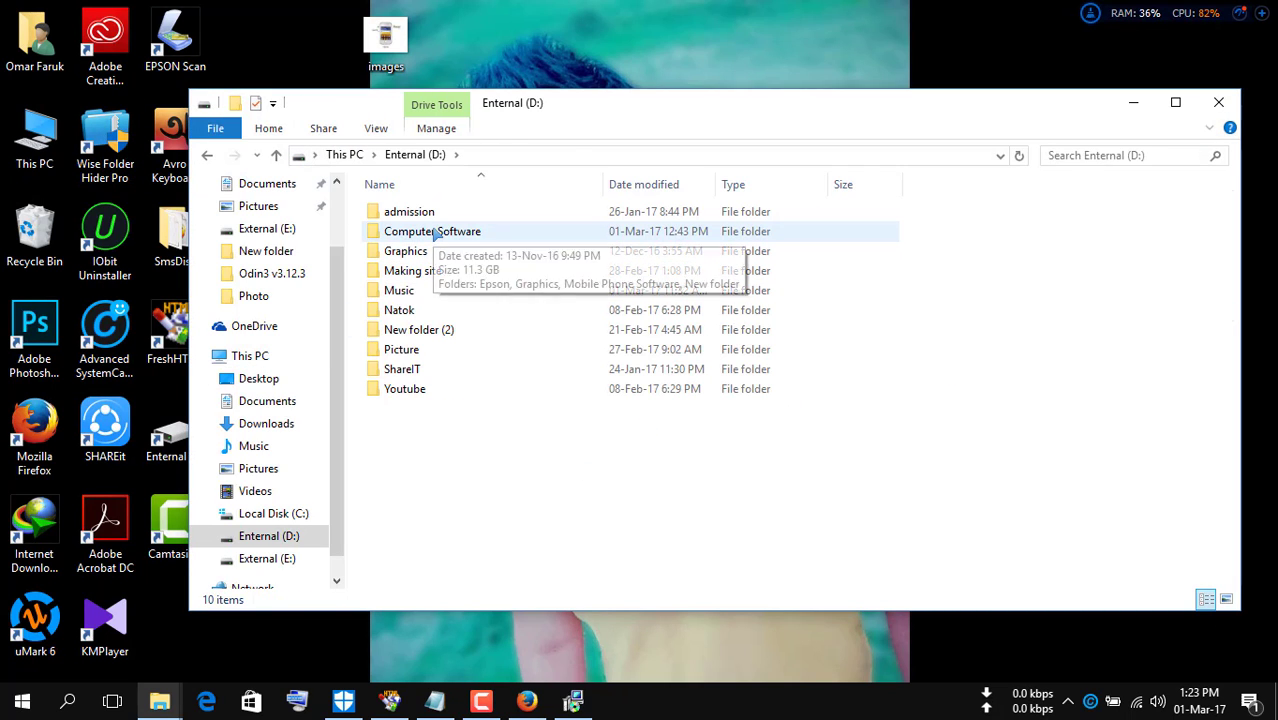
{"action": "double_click", "coordinate": [436, 234]}
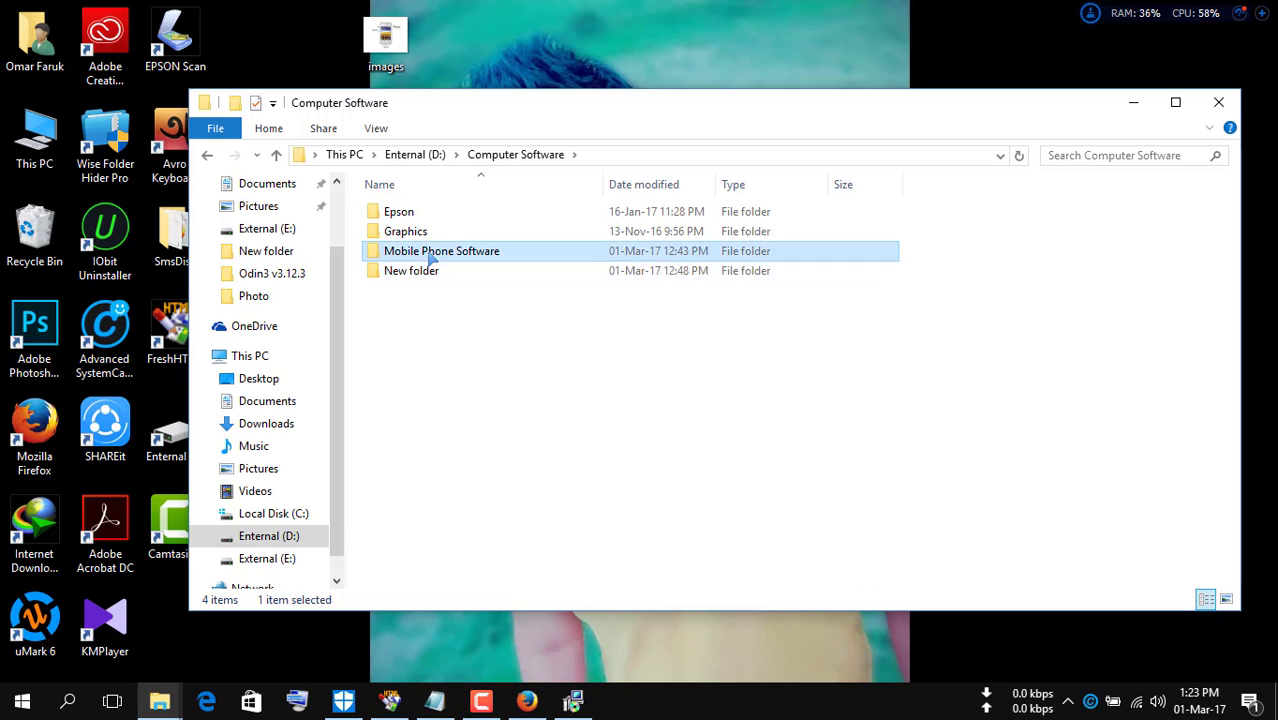
{"action": "double_click", "coordinate": [430, 251]}
{"action": "double_click", "coordinate": [405, 211]}
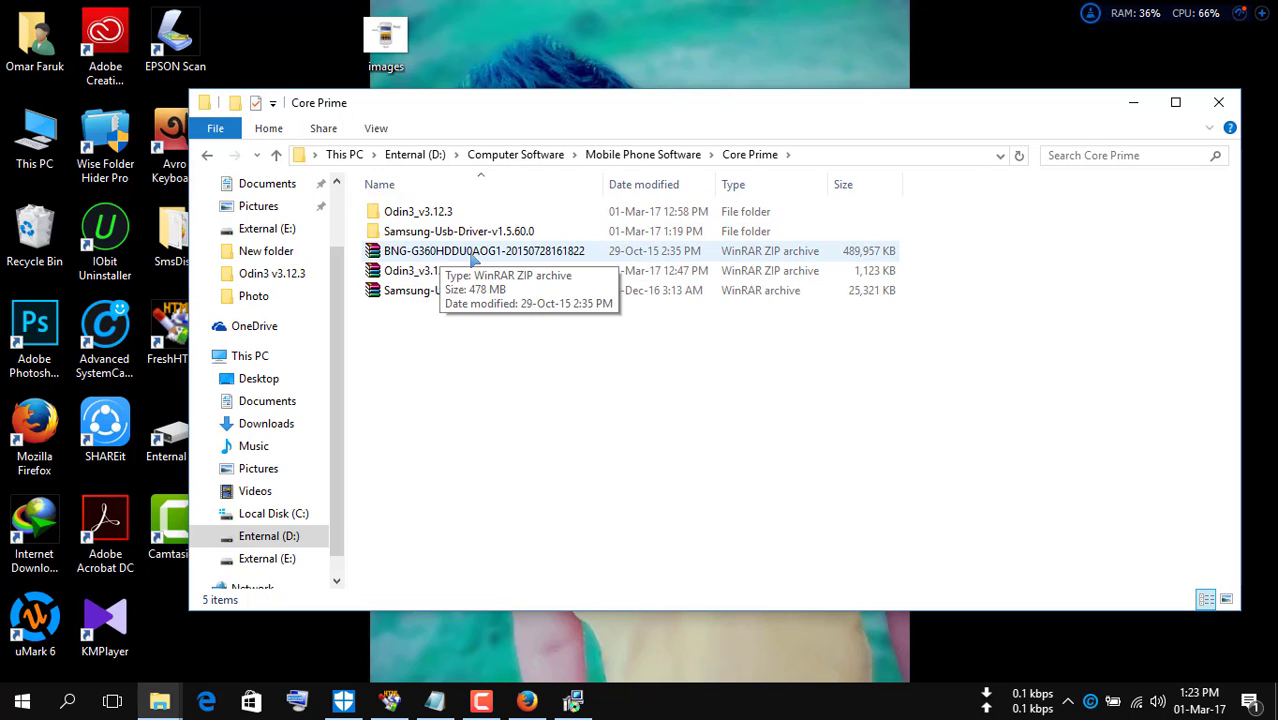
{"action": "left_click", "coordinate": [482, 257]}
{"action": "right_click", "coordinate": [482, 255]}
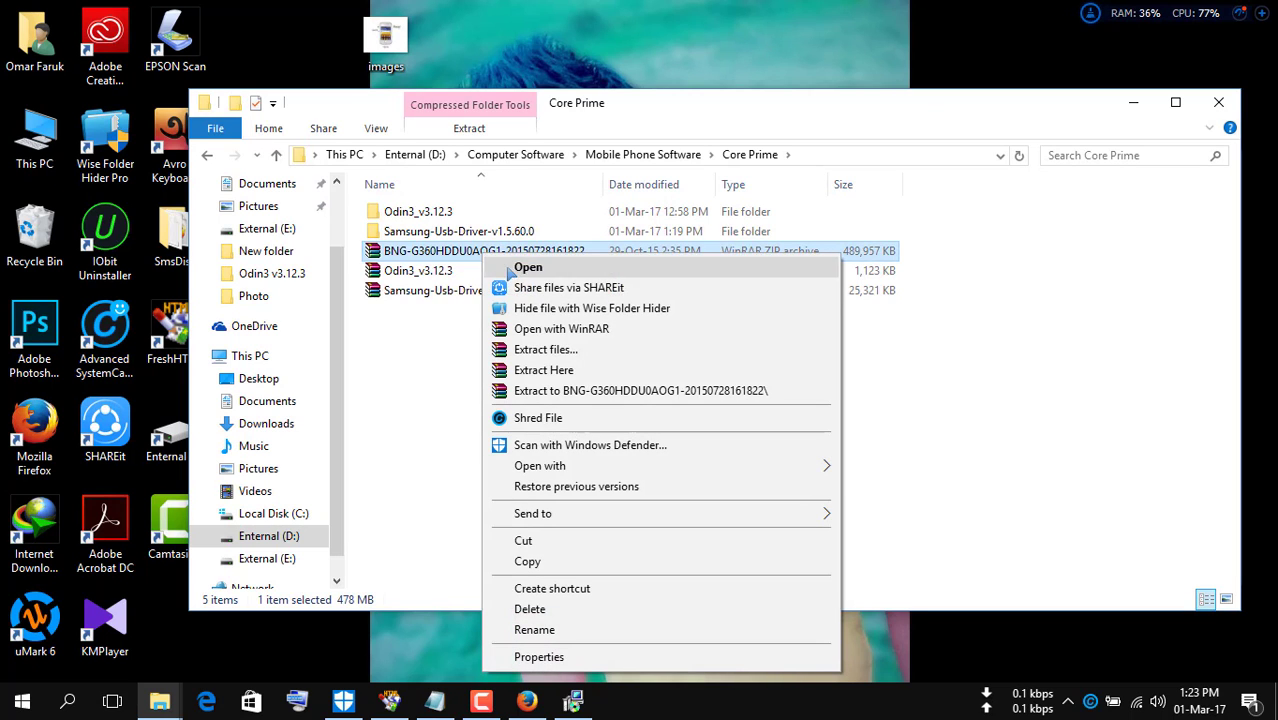
{"action": "left_click", "coordinate": [548, 391]}
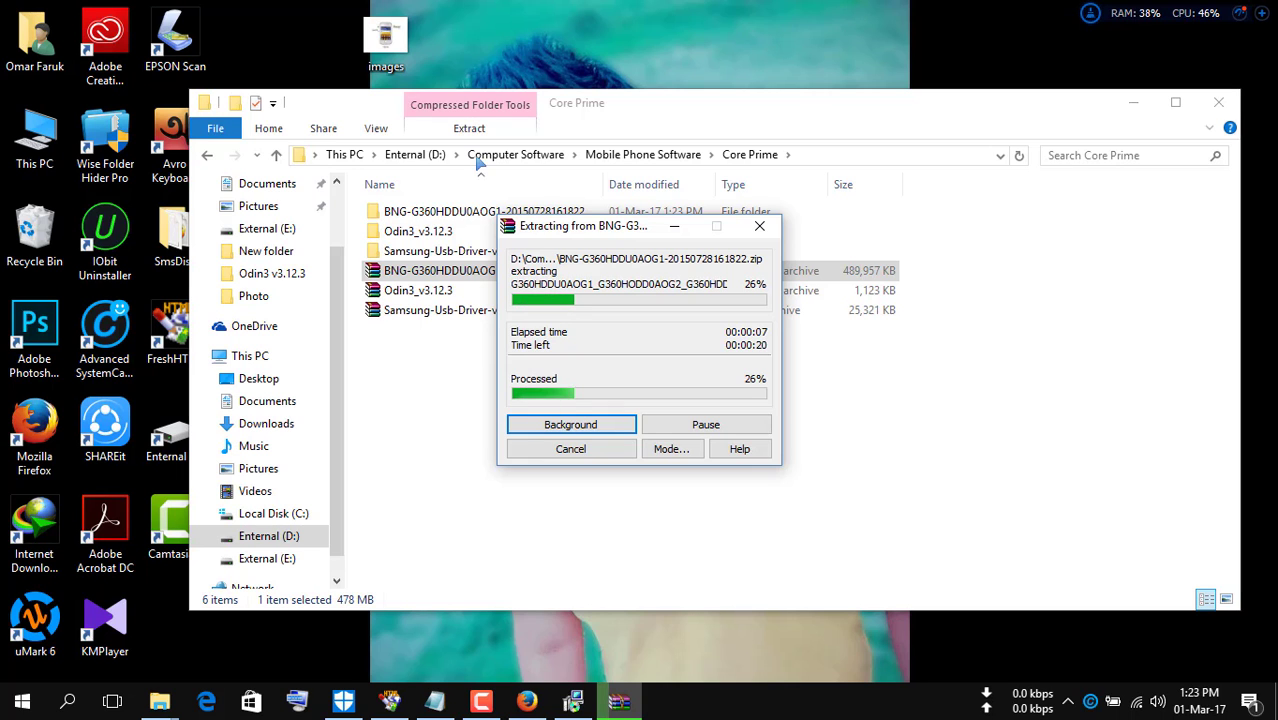
- Review the phone button order in the desktop picture "images" and the FreshHTML download mode instructions, minimizing both
{"action": "double_click", "coordinate": [374, 37]}
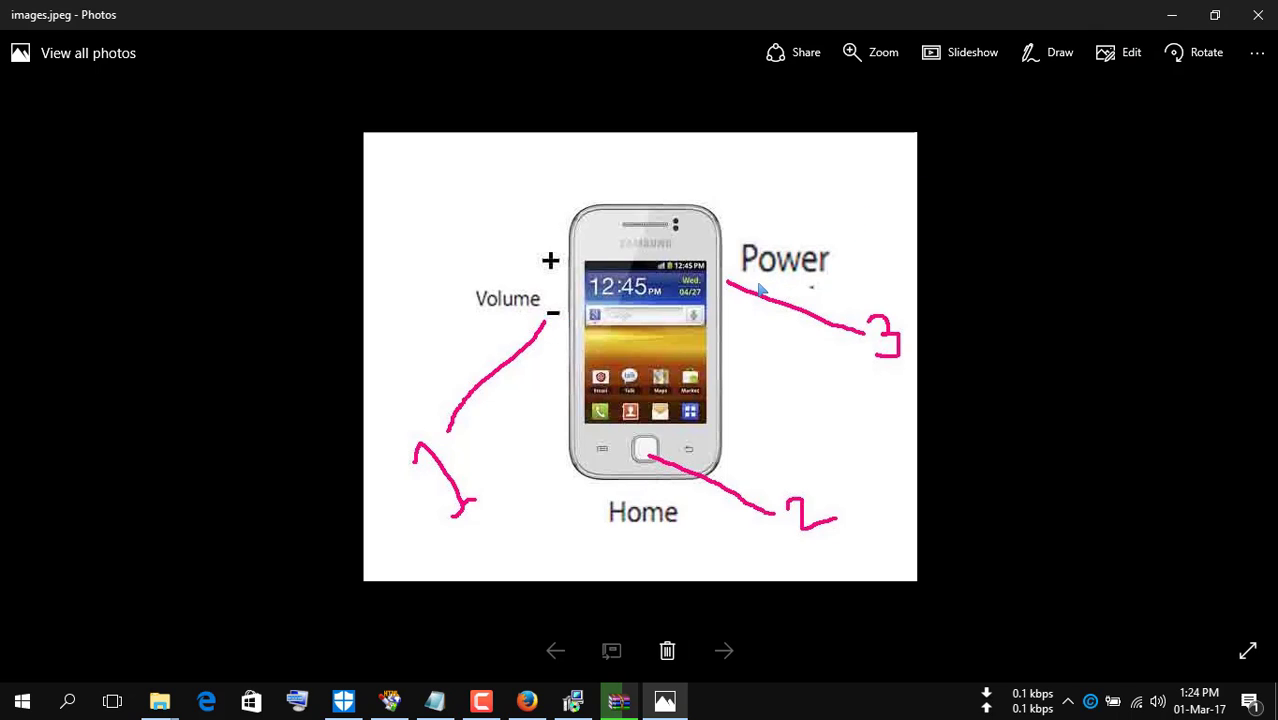
{"action": "left_click", "coordinate": [1171, 16]}
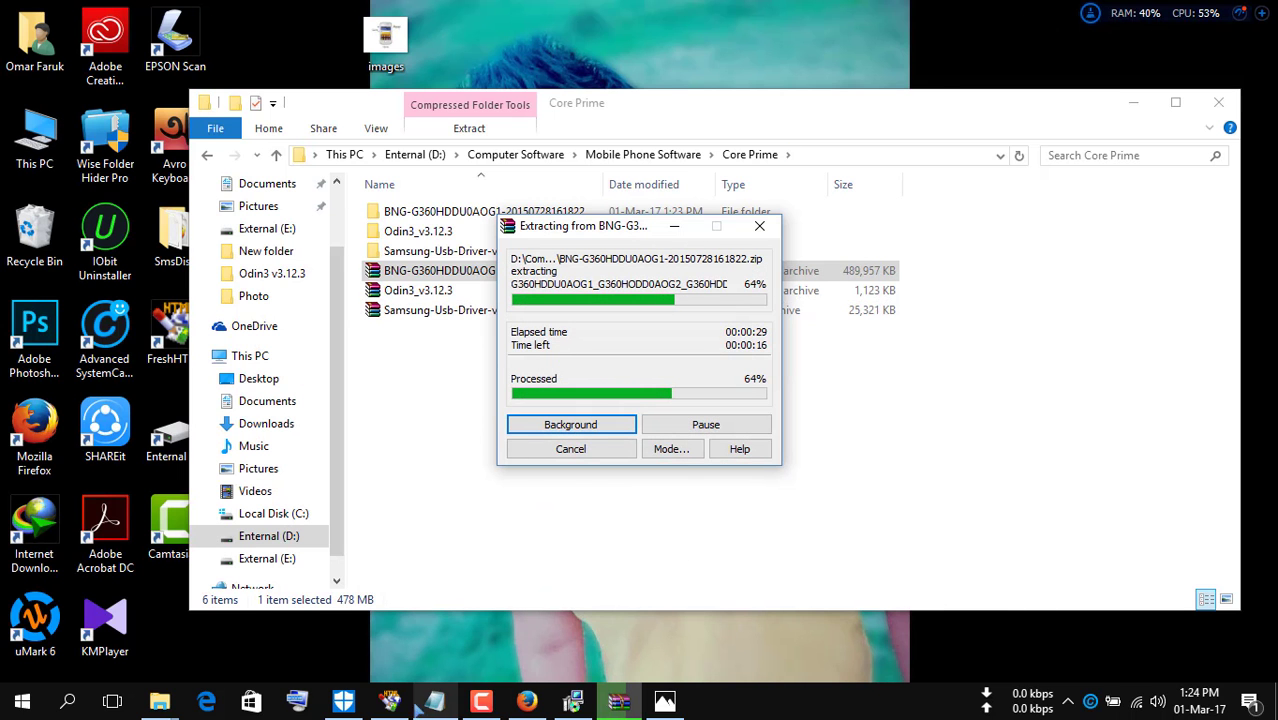
{"action": "left_click", "coordinate": [392, 704]}
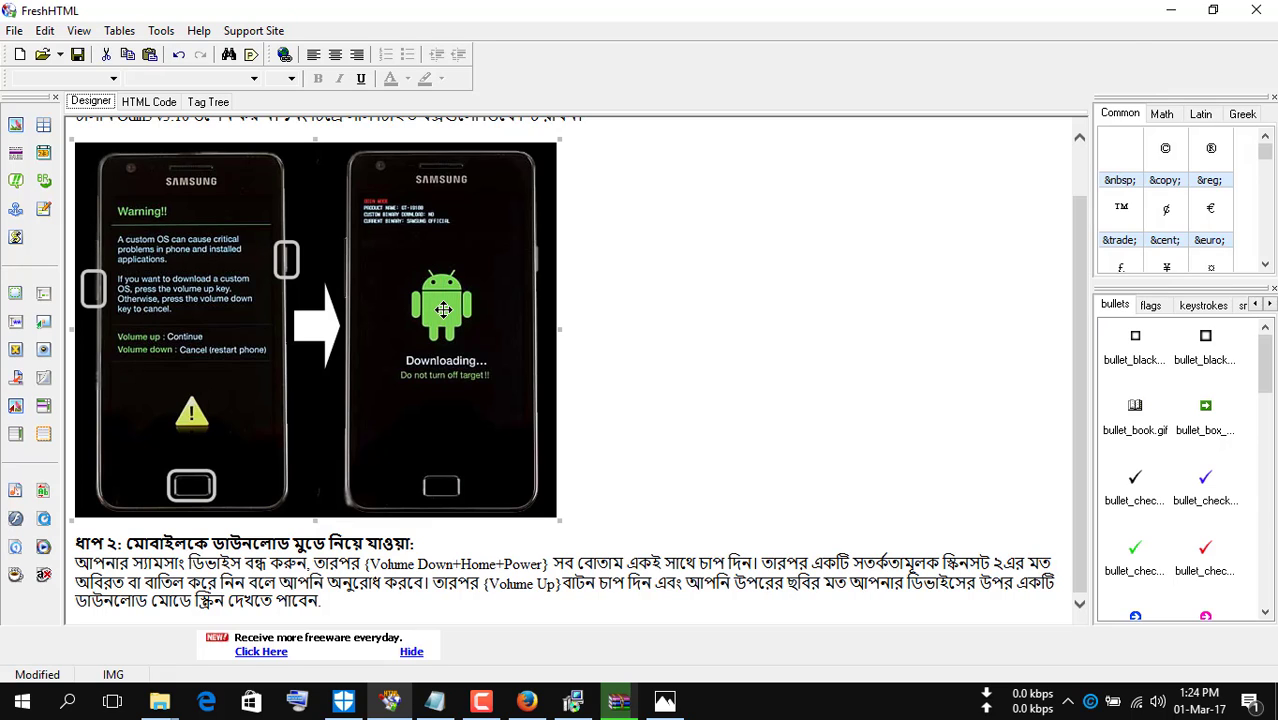
{"action": "left_click", "coordinate": [1169, 10]}
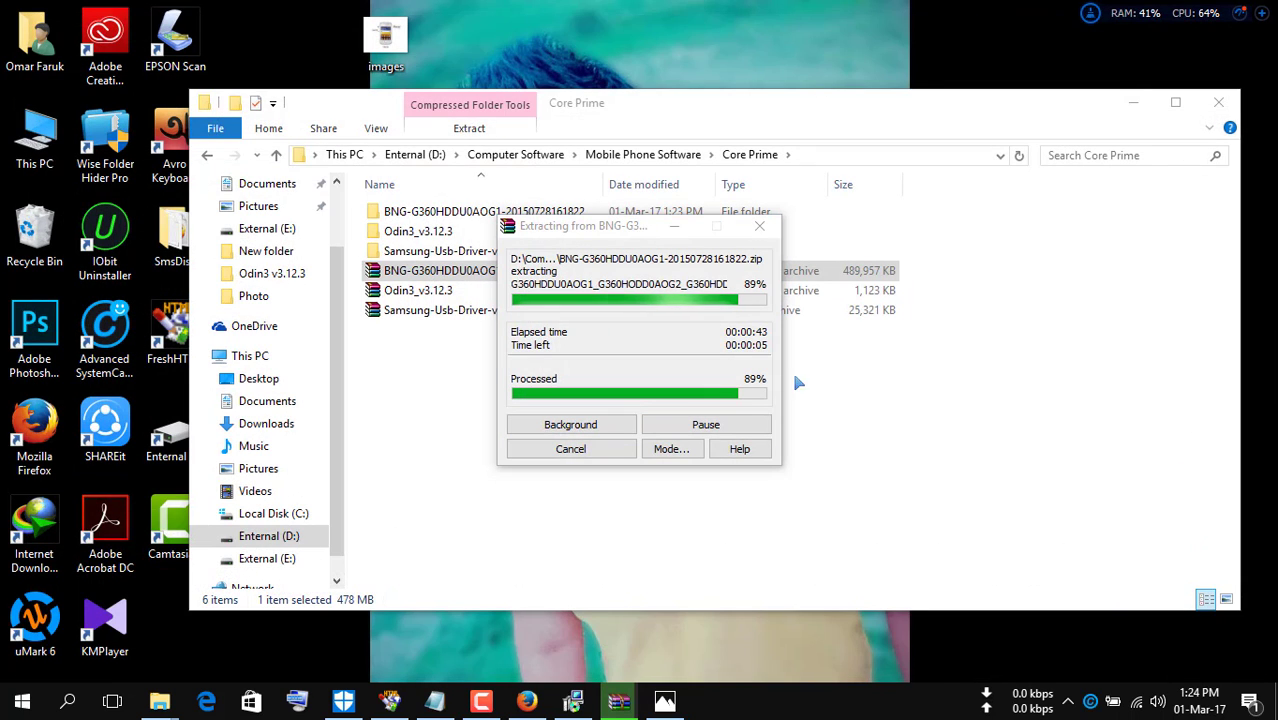
- Bring up the Samsung USB driver installer to check its progress and dismiss the Startup Manager notification
{"action": "mouse_move", "coordinate": [573, 700]}
{"action": "left_click", "coordinate": [566, 637]}
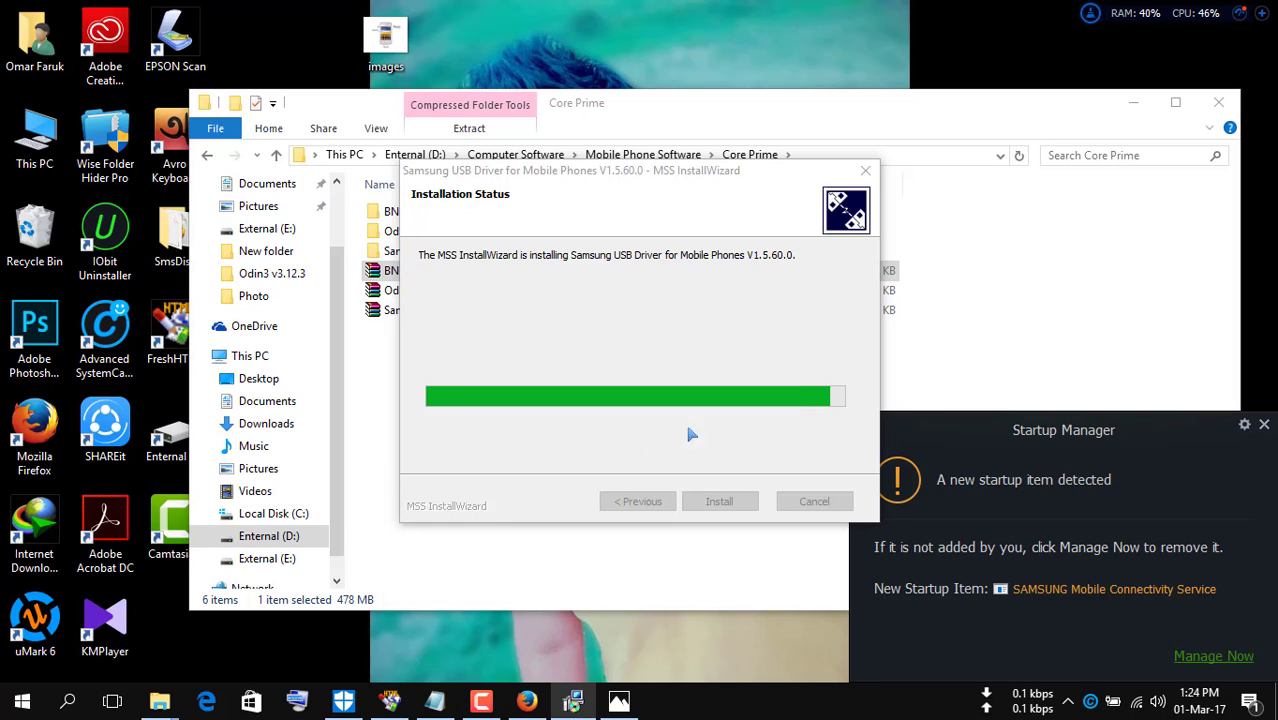
{"action": "left_click", "coordinate": [1264, 424]}
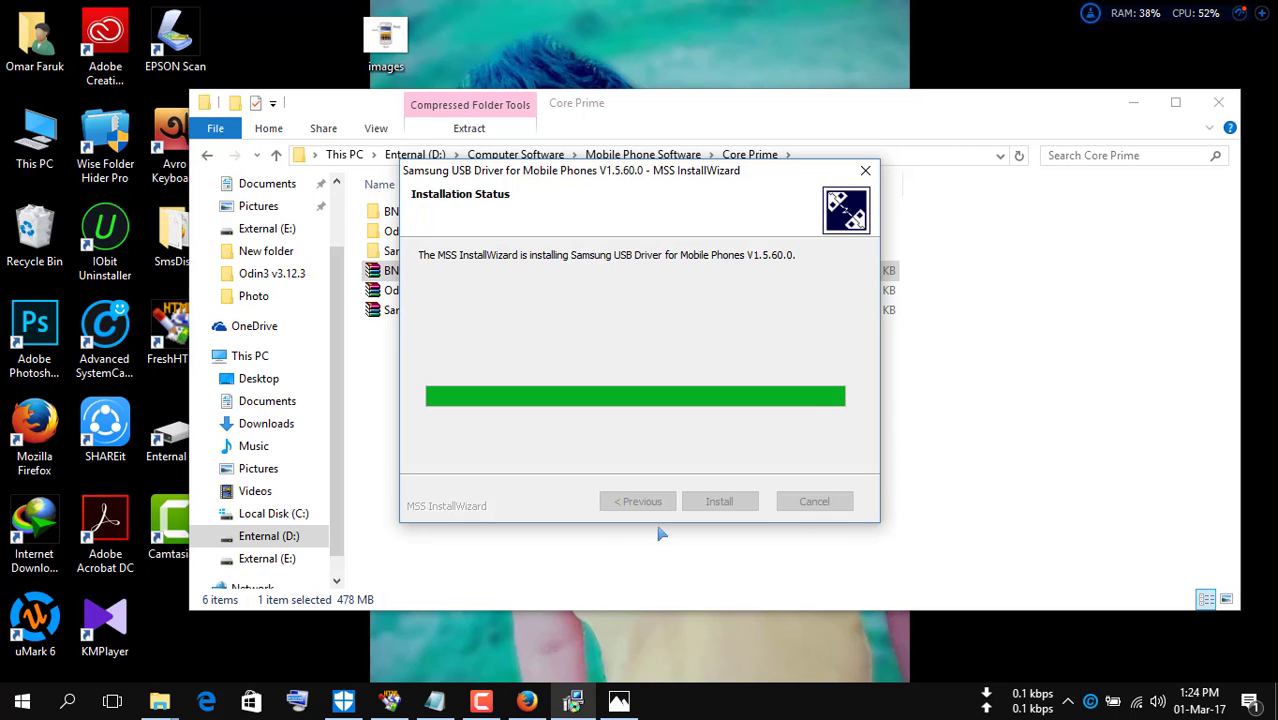
- Review the Odin settings section of the FreshHTML guide, minimize it and return to the Core Prime folder
{"action": "left_click", "coordinate": [430, 590]}
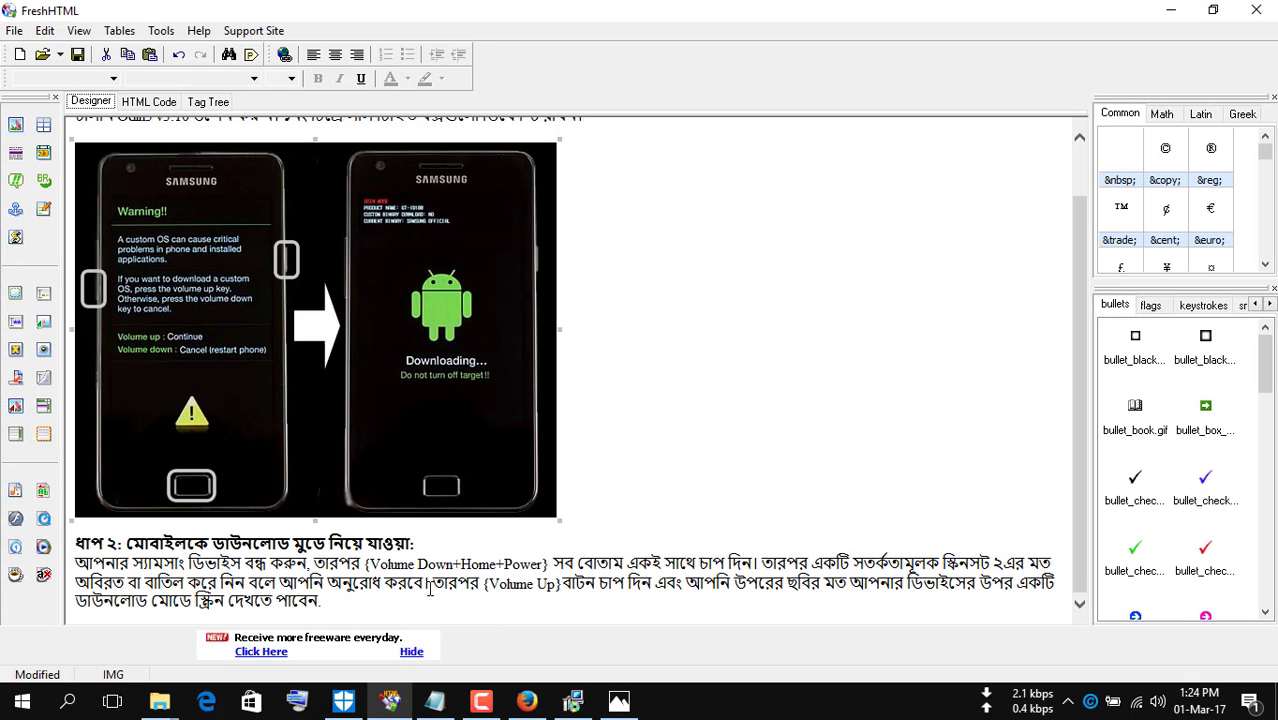
{"action": "scroll", "coordinate": [590, 528], "scroll_direction": "up", "scroll_amount": 1}
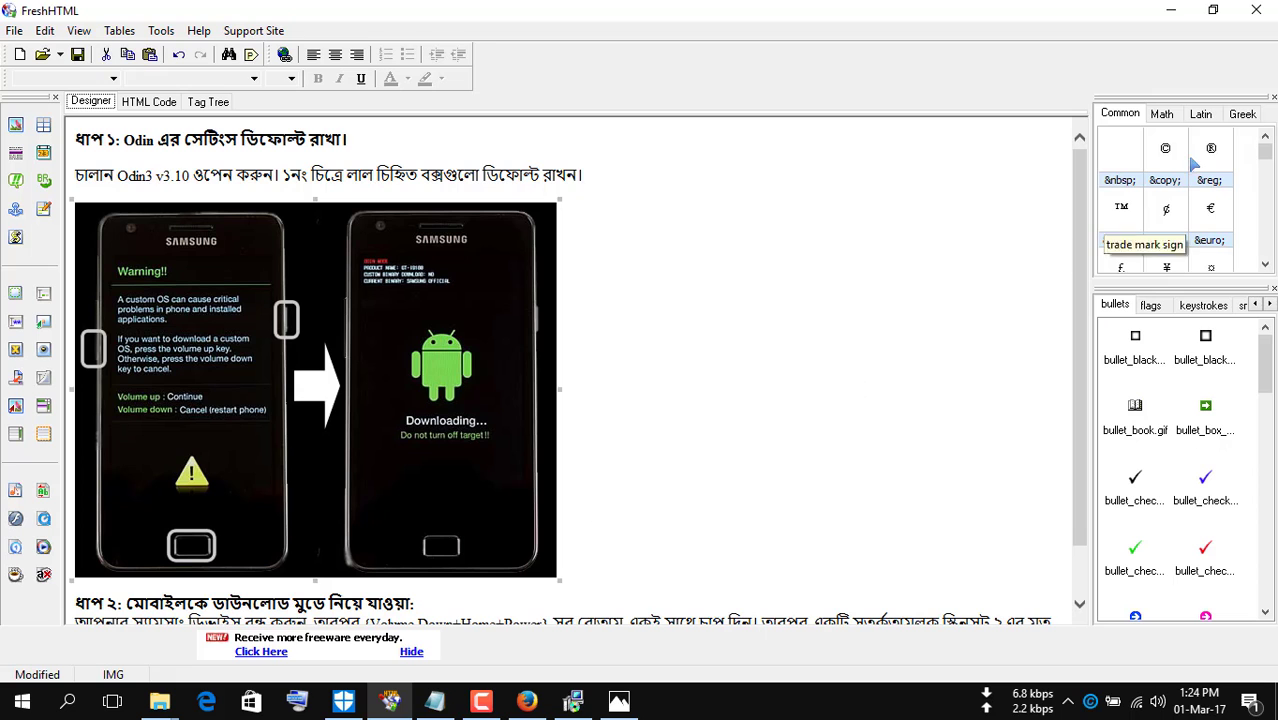
{"action": "left_click", "coordinate": [1185, 9]}
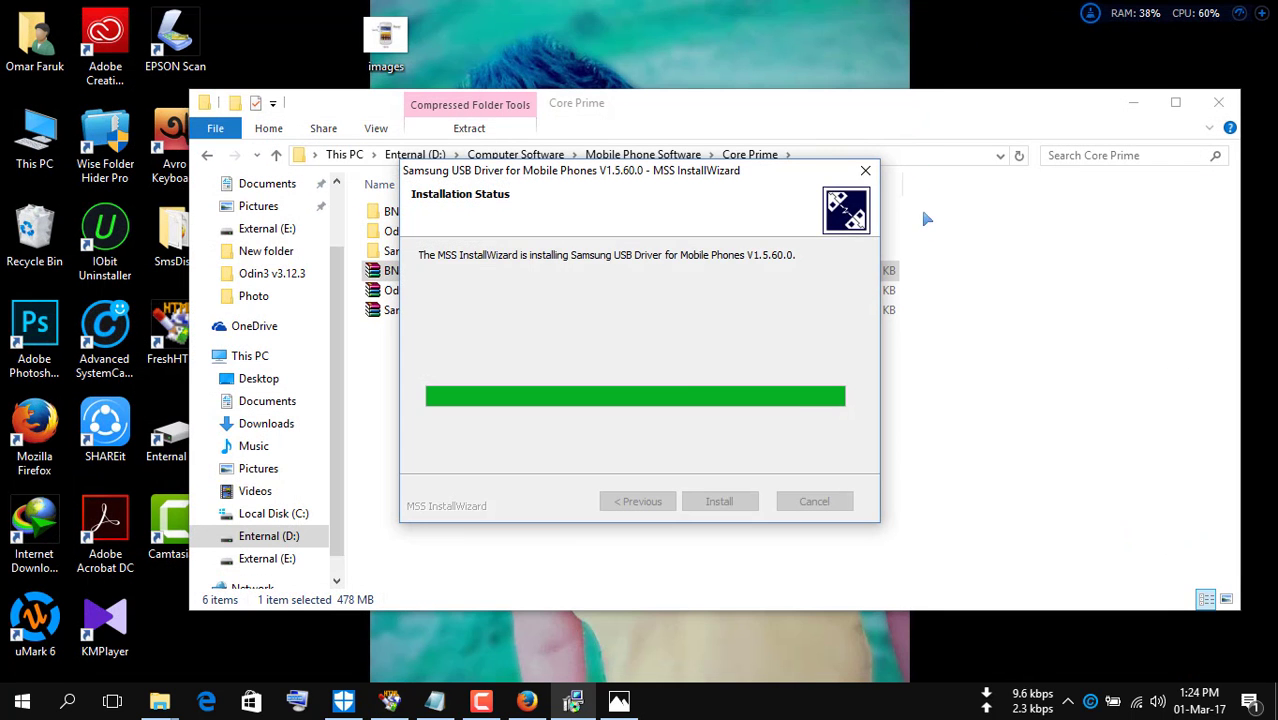
{"action": "left_click", "coordinate": [683, 117]}
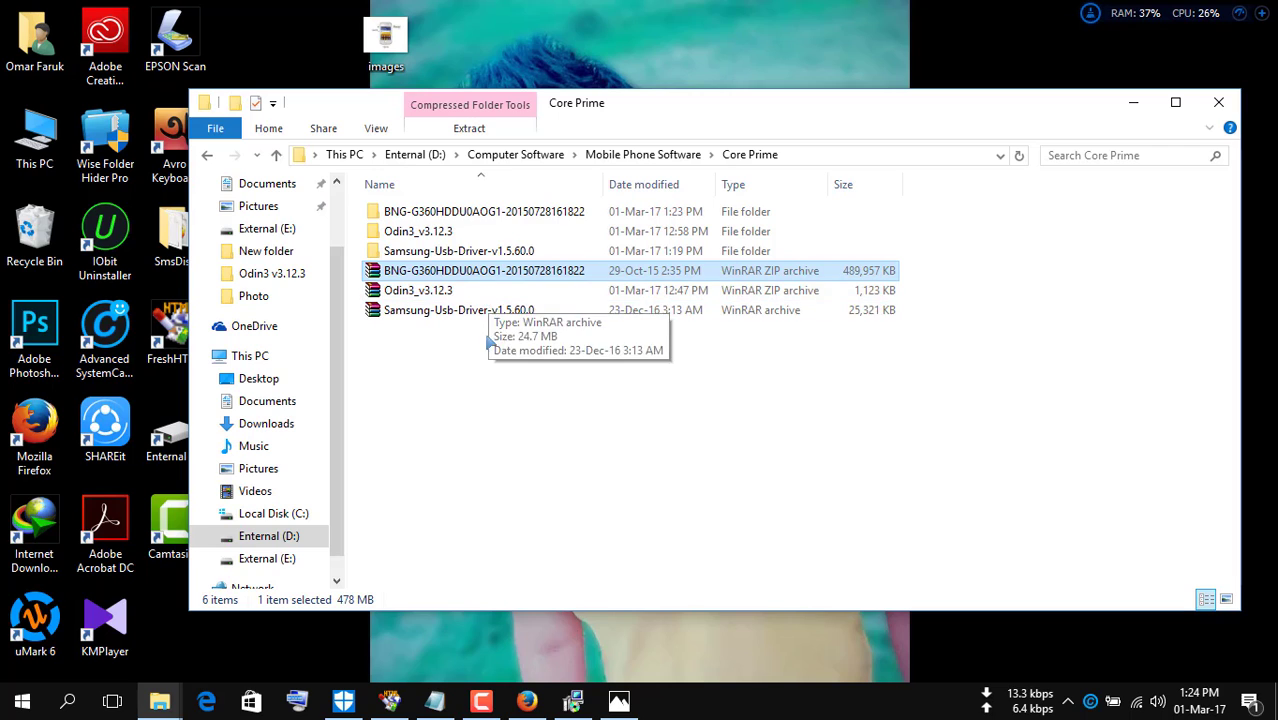
- Bring the Samsung USB driver installer back up and finish the wizard
{"action": "mouse_move", "coordinate": [575, 690]}
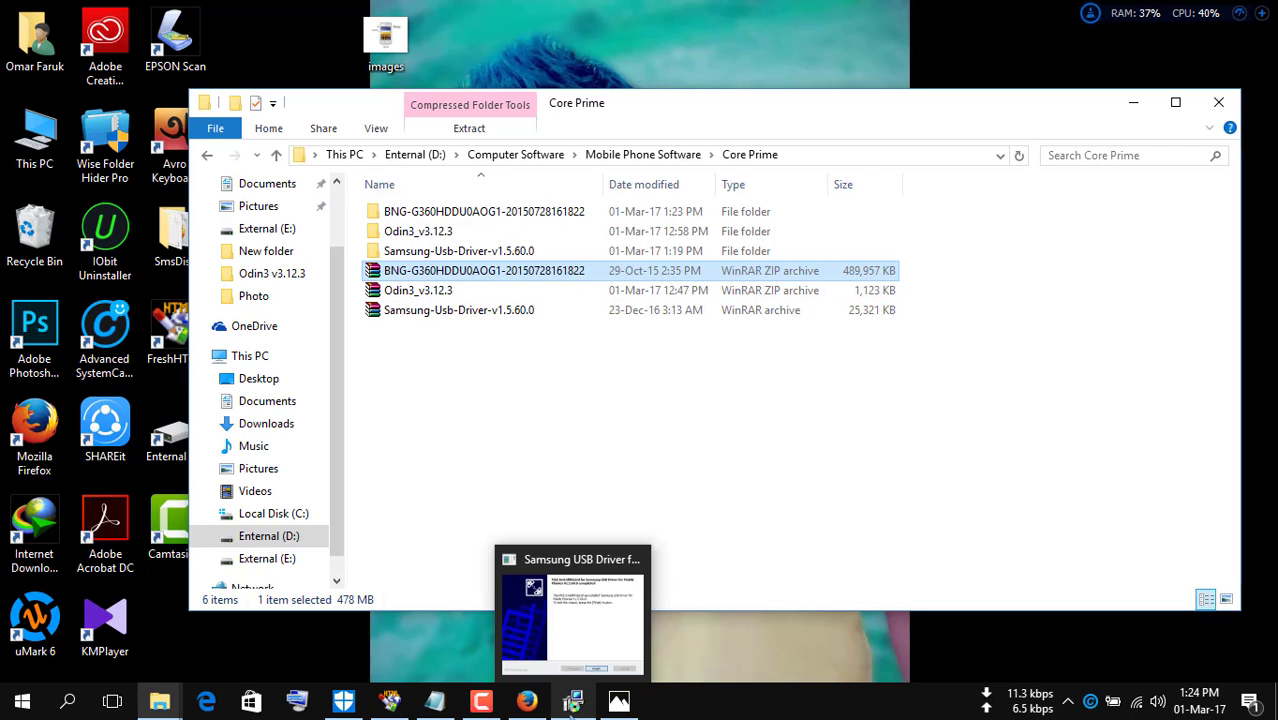
{"action": "left_click", "coordinate": [567, 622]}
{"action": "left_click", "coordinate": [718, 502]}
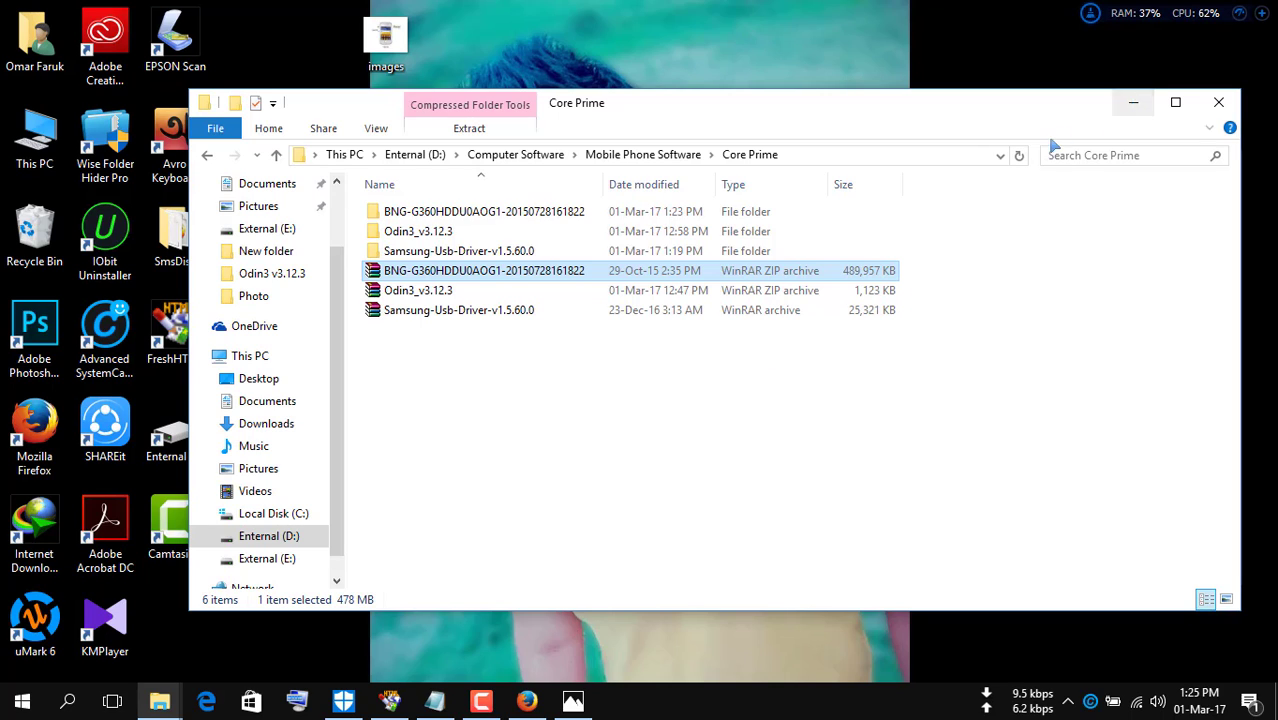
- Open the Odin3 v3.12.3 folder inside Odin3_v3.12.3 and launch the Odin3 application
{"action": "left_click", "coordinate": [513, 234]}
{"action": "double_click", "coordinate": [513, 215]}
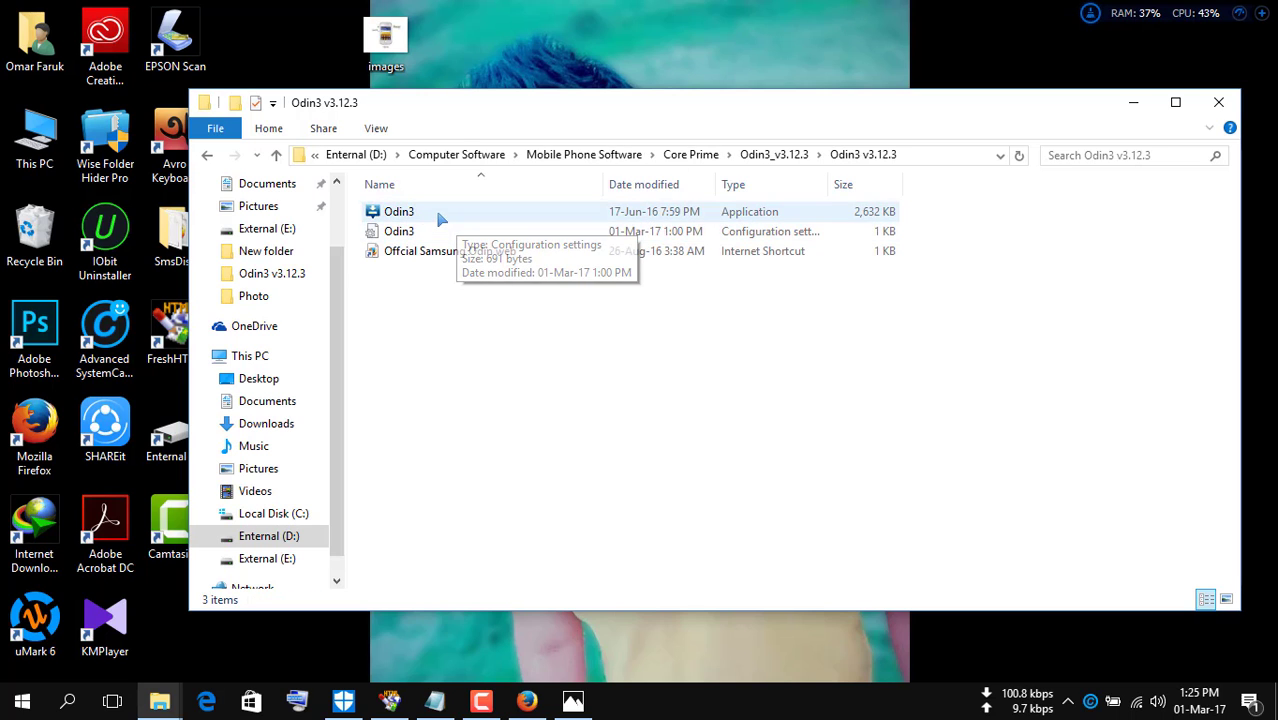
{"action": "double_click", "coordinate": [438, 213]}
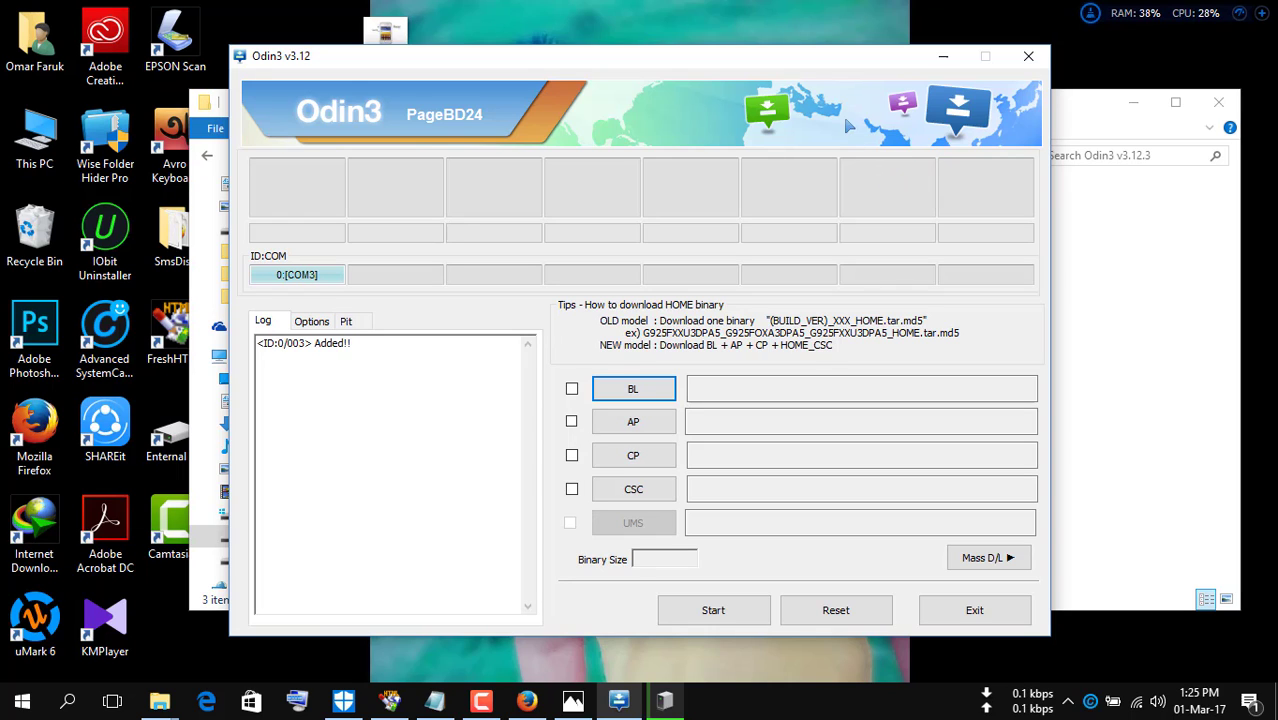
- Bring Odin3 back to the front, check the Device Setup installation progress and close its window
{"action": "left_click", "coordinate": [1064, 122]}
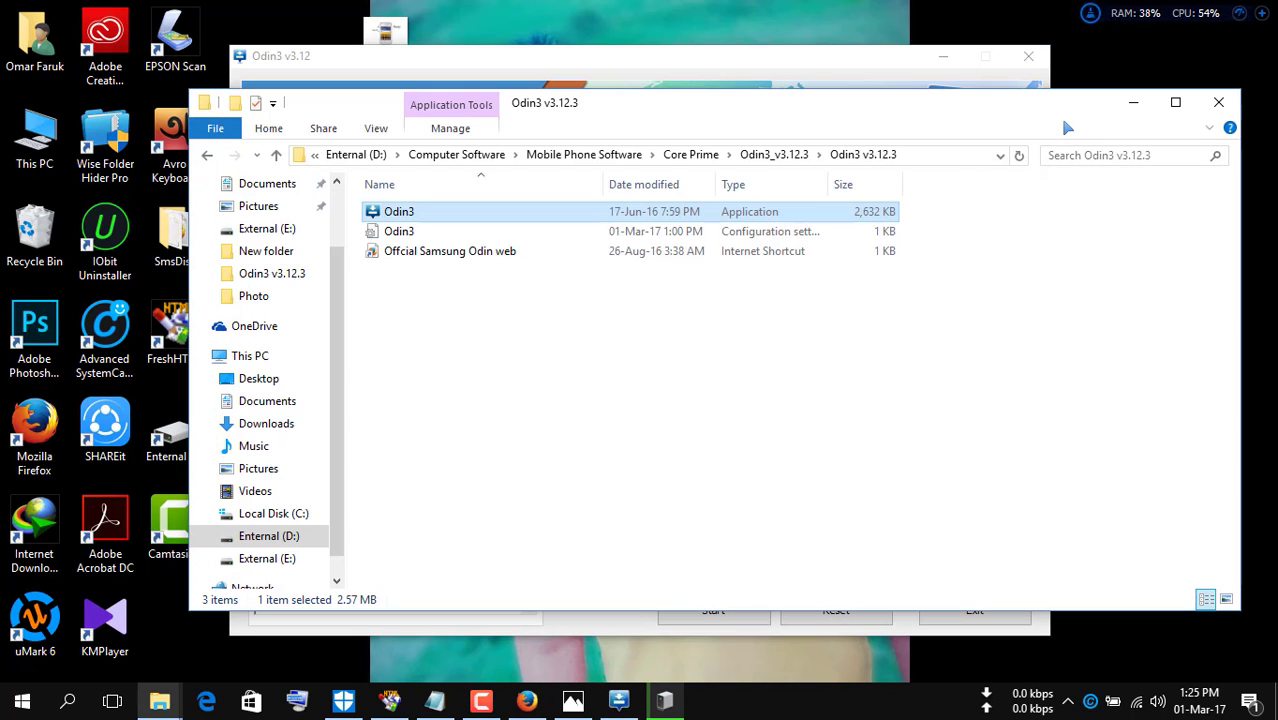
{"action": "left_click", "coordinate": [600, 60]}
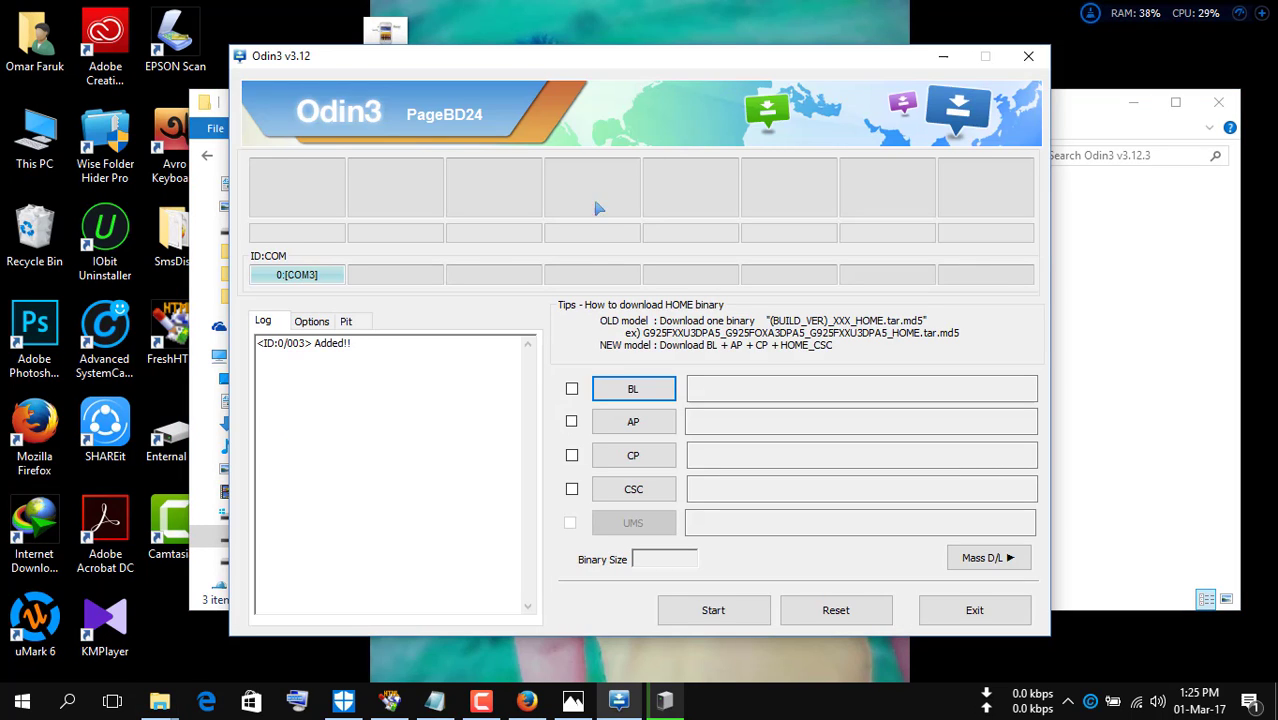
{"action": "mouse_move", "coordinate": [666, 700]}
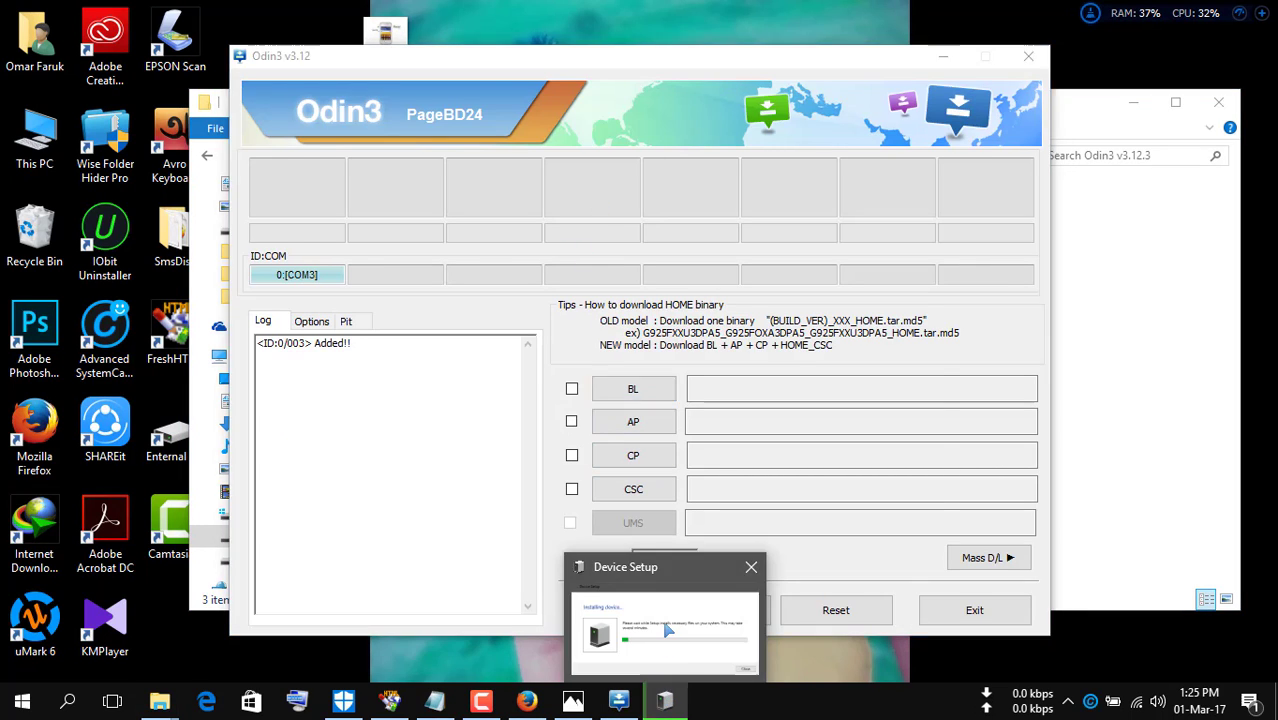
{"action": "left_click", "coordinate": [668, 630]}
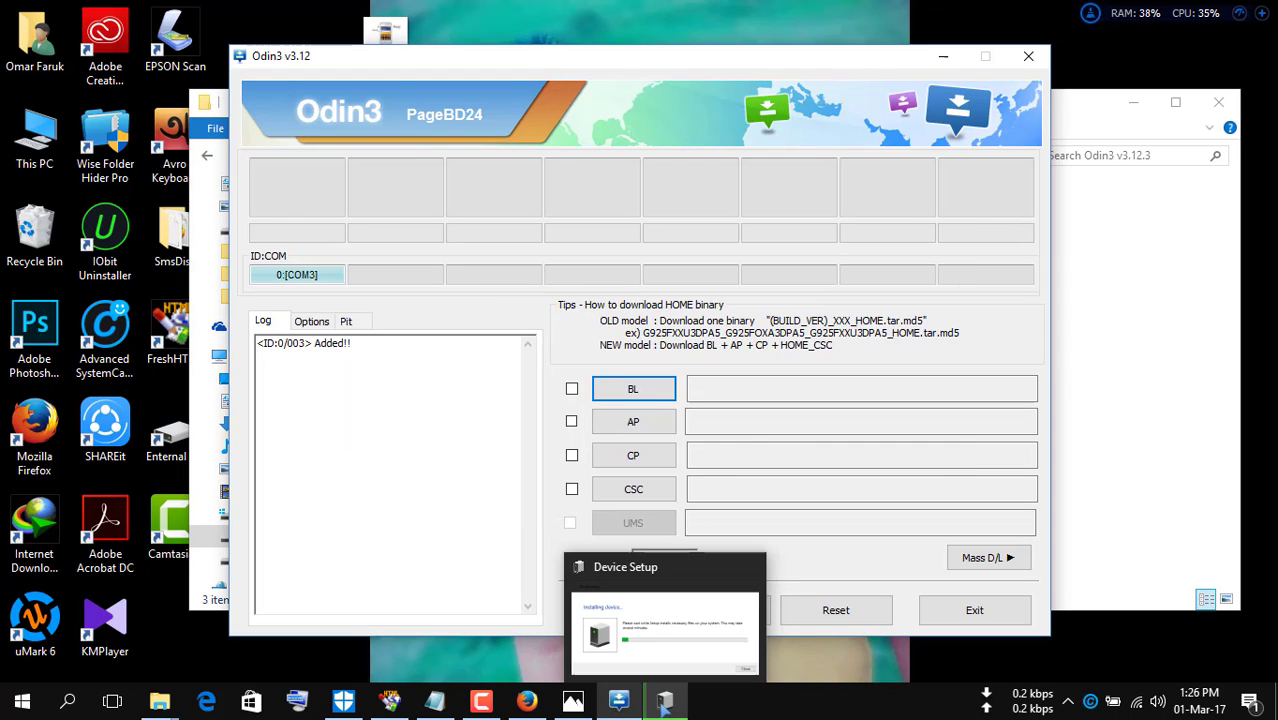
{"action": "left_click", "coordinate": [674, 630]}
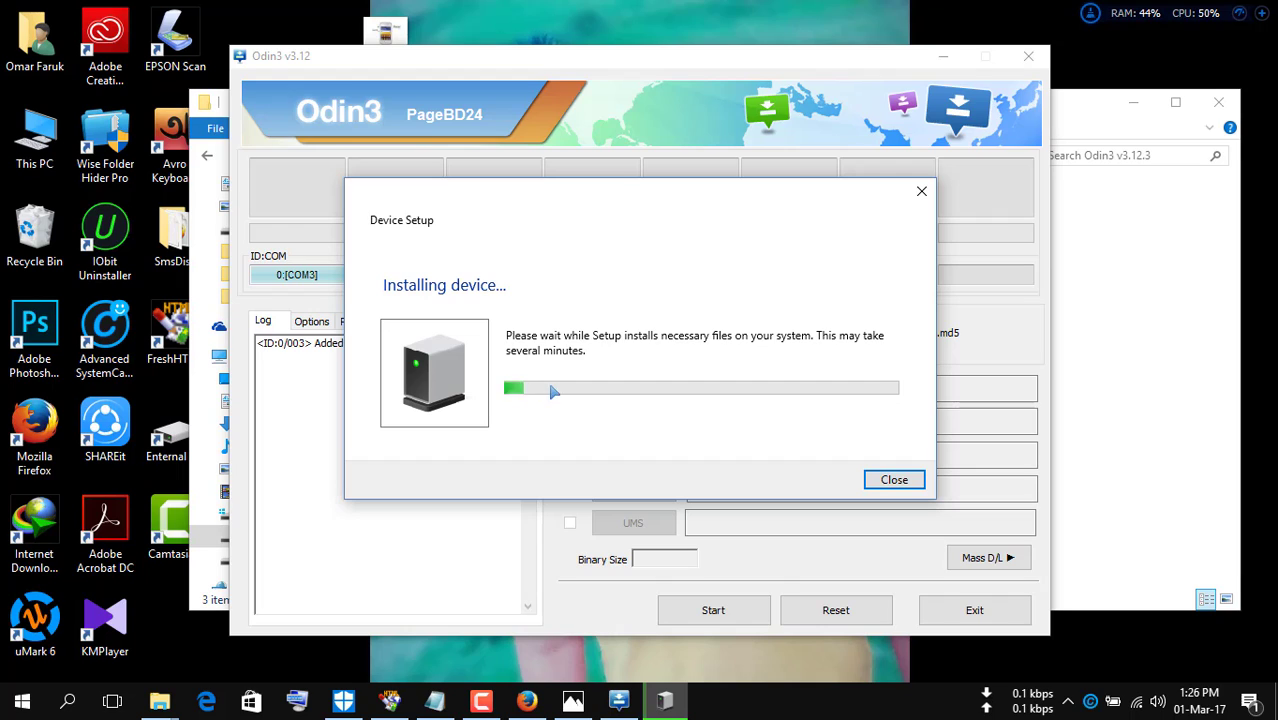
{"action": "left_click", "coordinate": [919, 482]}
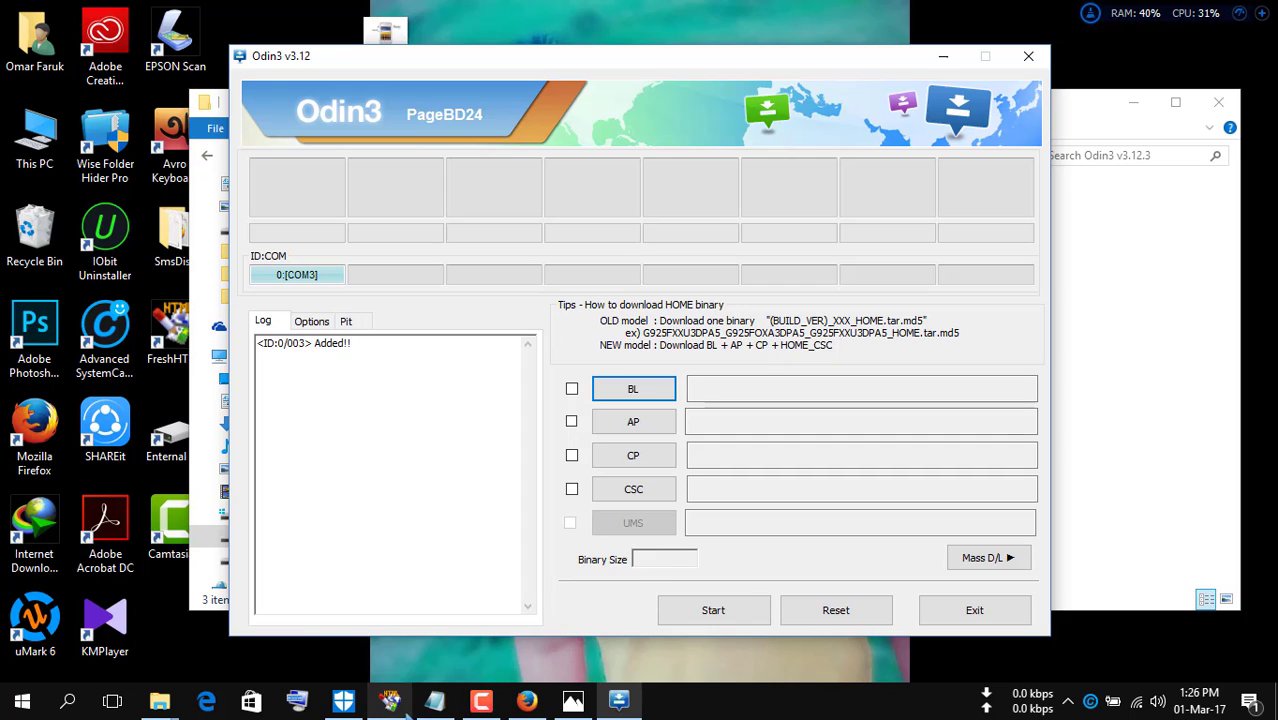
- Switch to the FreshHTML guide and review the Volume Down+Home+Power and Volume Up instructions for download mode
{"action": "mouse_move", "coordinate": [389, 700]}
{"action": "left_click", "coordinate": [381, 657]}
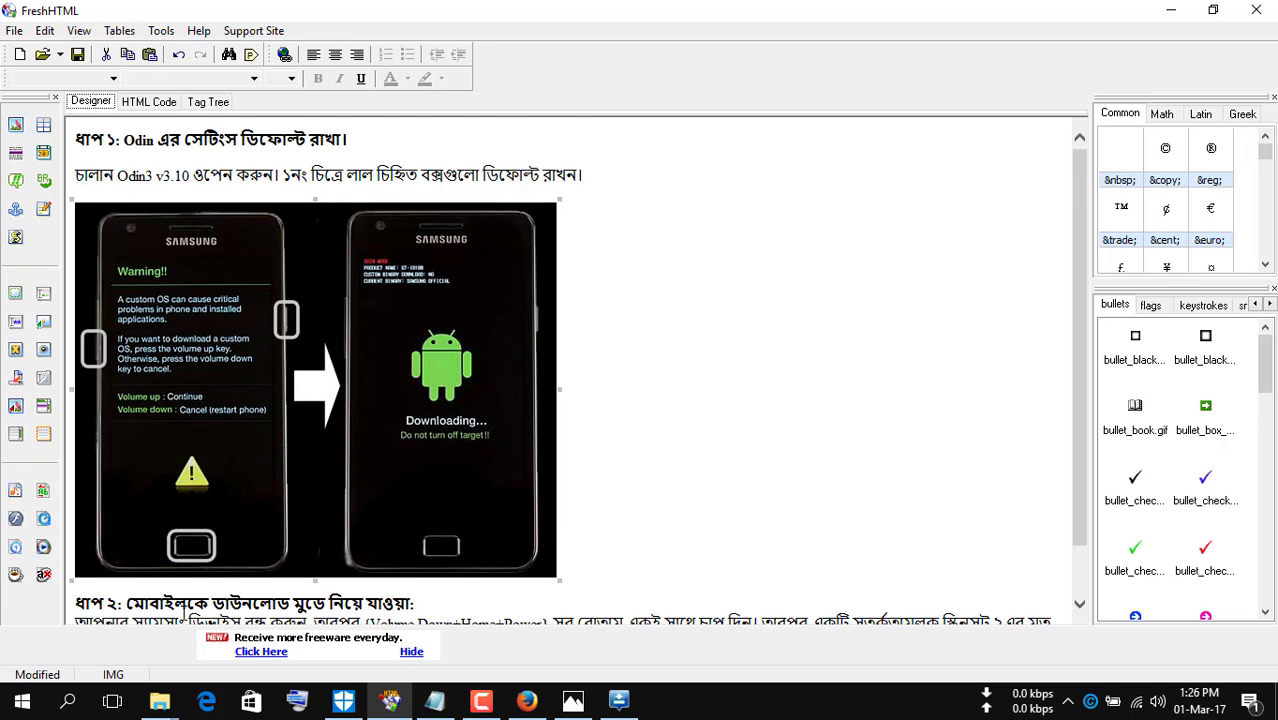
{"action": "scroll", "coordinate": [189, 545], "scroll_direction": "down", "scroll_amount": 1}
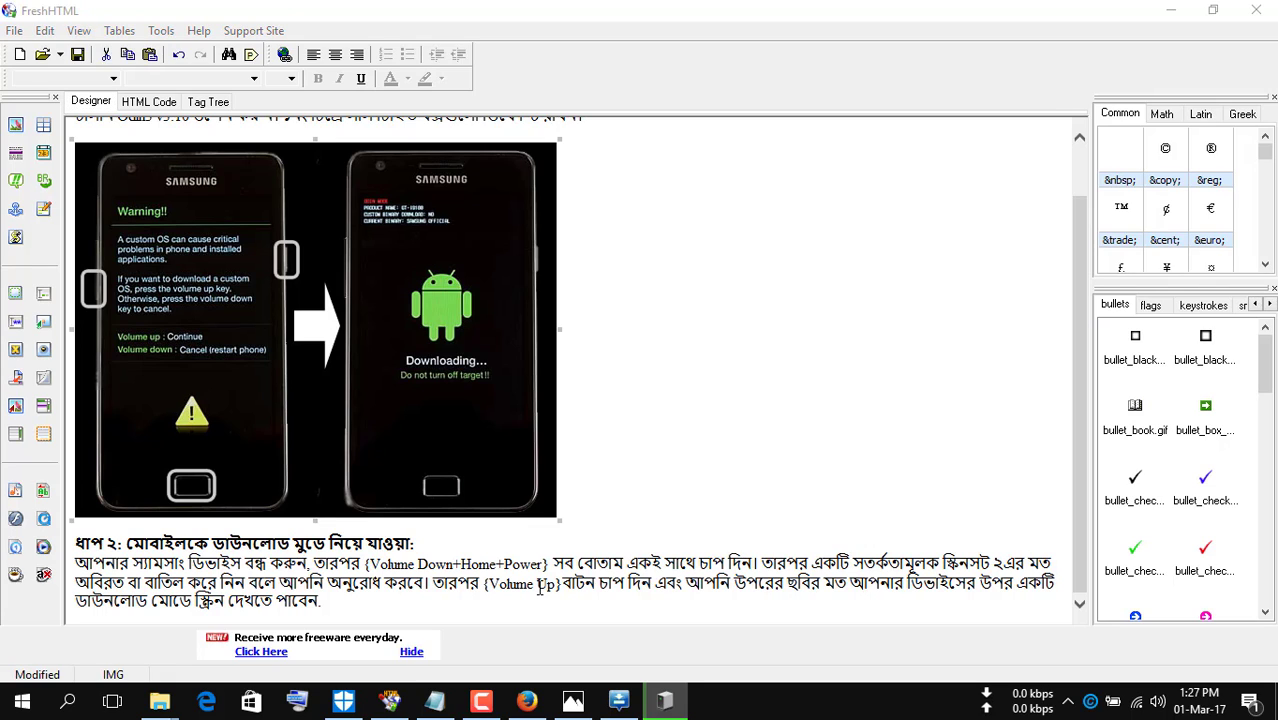
- Check the new Device Setup progress, bring Odin3 to the front over the guide and close the Device Setup window
{"action": "left_click", "coordinate": [672, 706]}
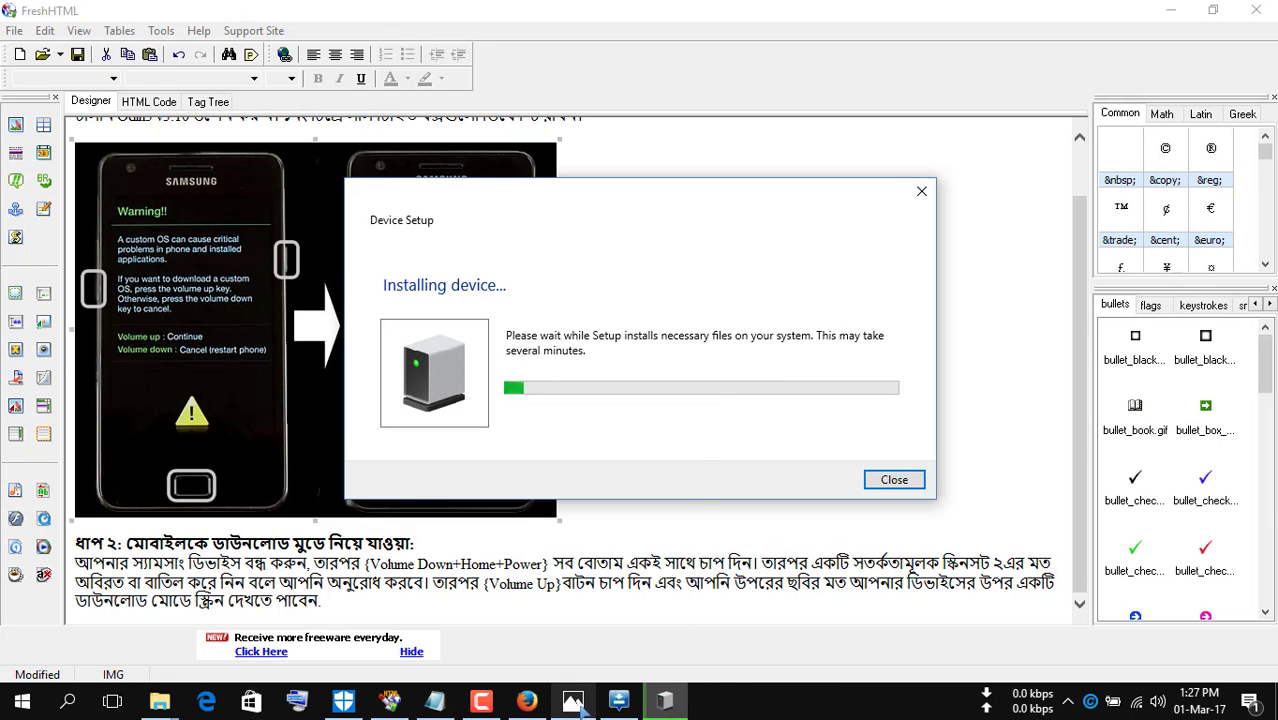
{"action": "left_click", "coordinate": [630, 617]}
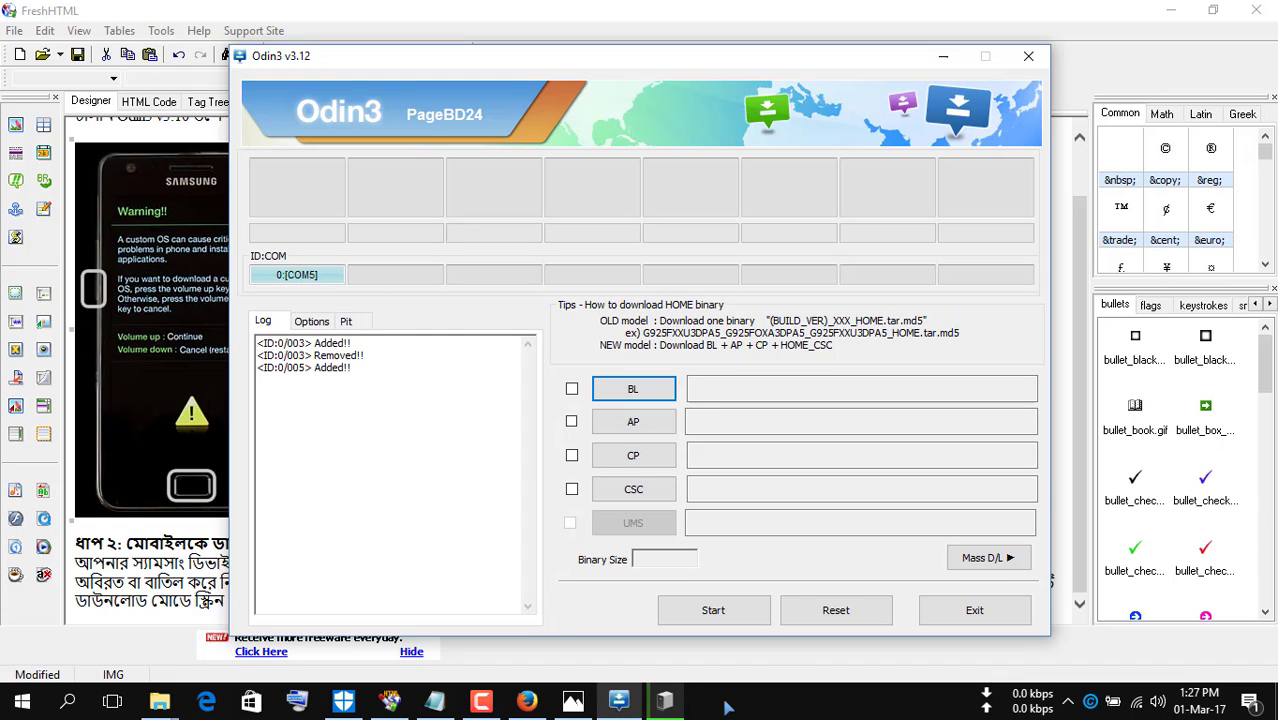
{"action": "left_click", "coordinate": [665, 660]}
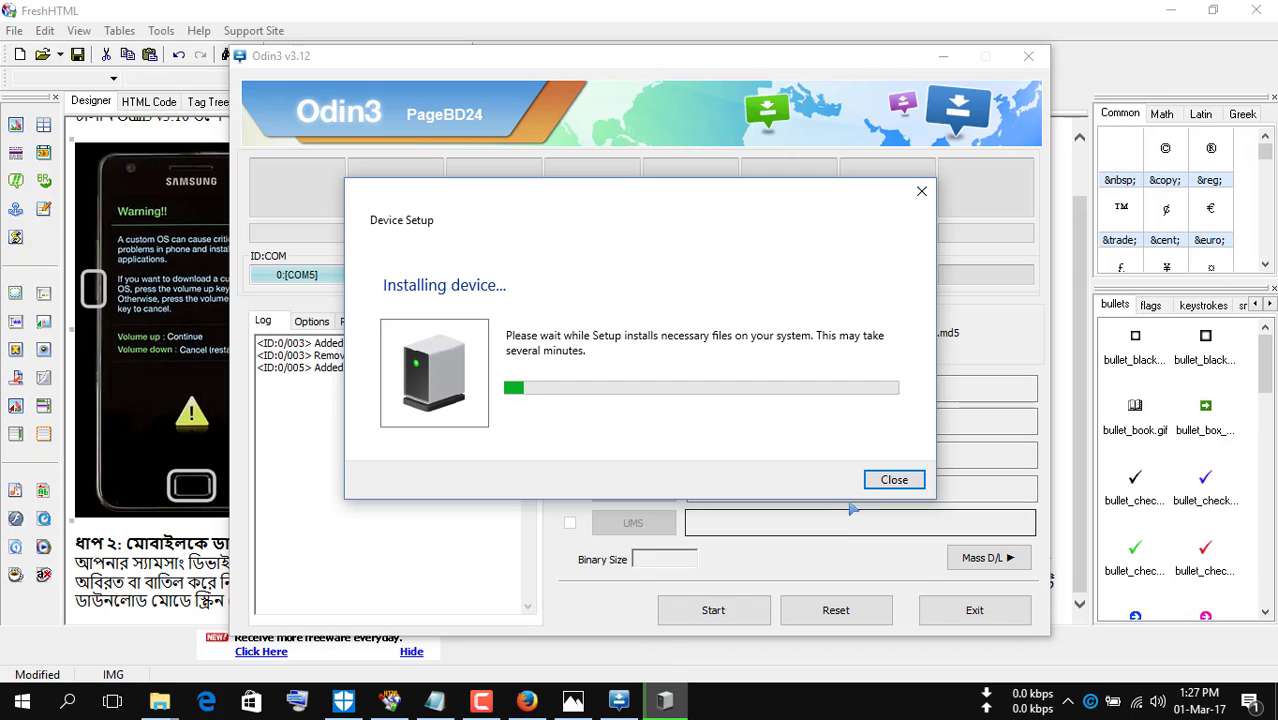
{"action": "left_click", "coordinate": [875, 480]}
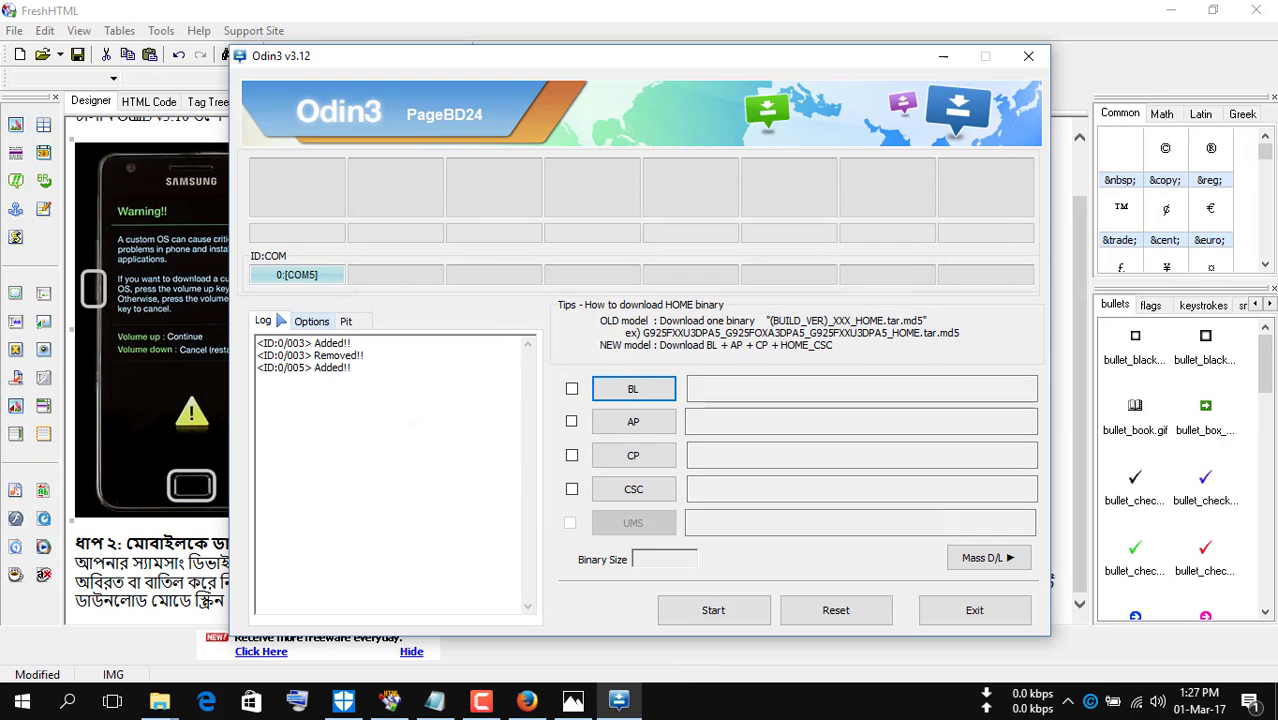
{"action": "left_click", "coordinate": [1068, 702]}
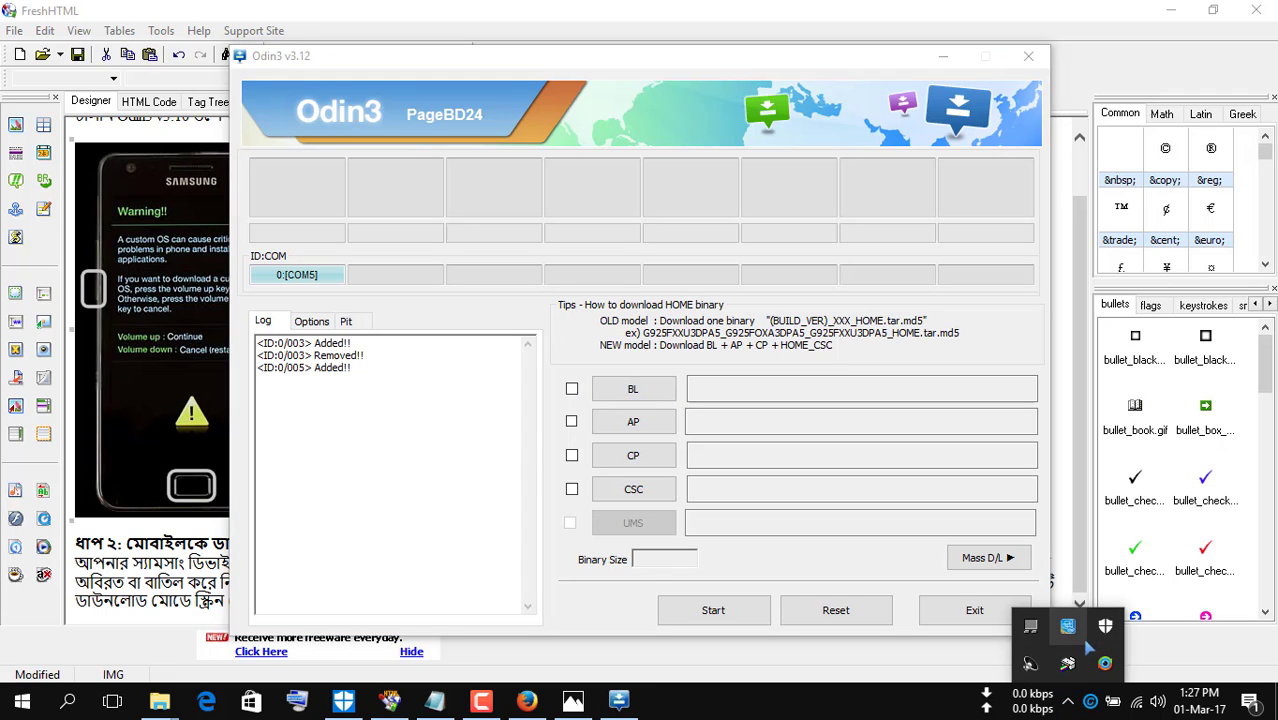
{"action": "left_click", "coordinate": [740, 690]}
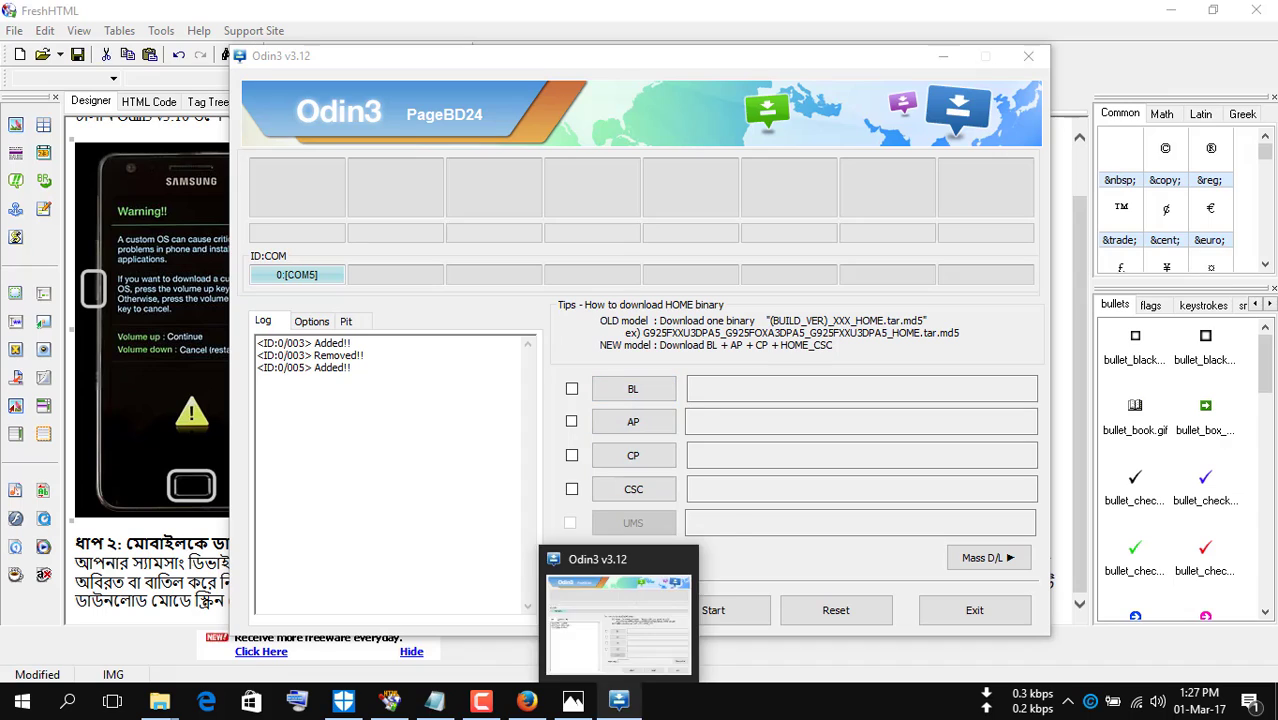
- Start choosing the AP file, browse to the Computer Software folder on Enternal (D:) and widen the file dialog
{"action": "left_click", "coordinate": [638, 423]}
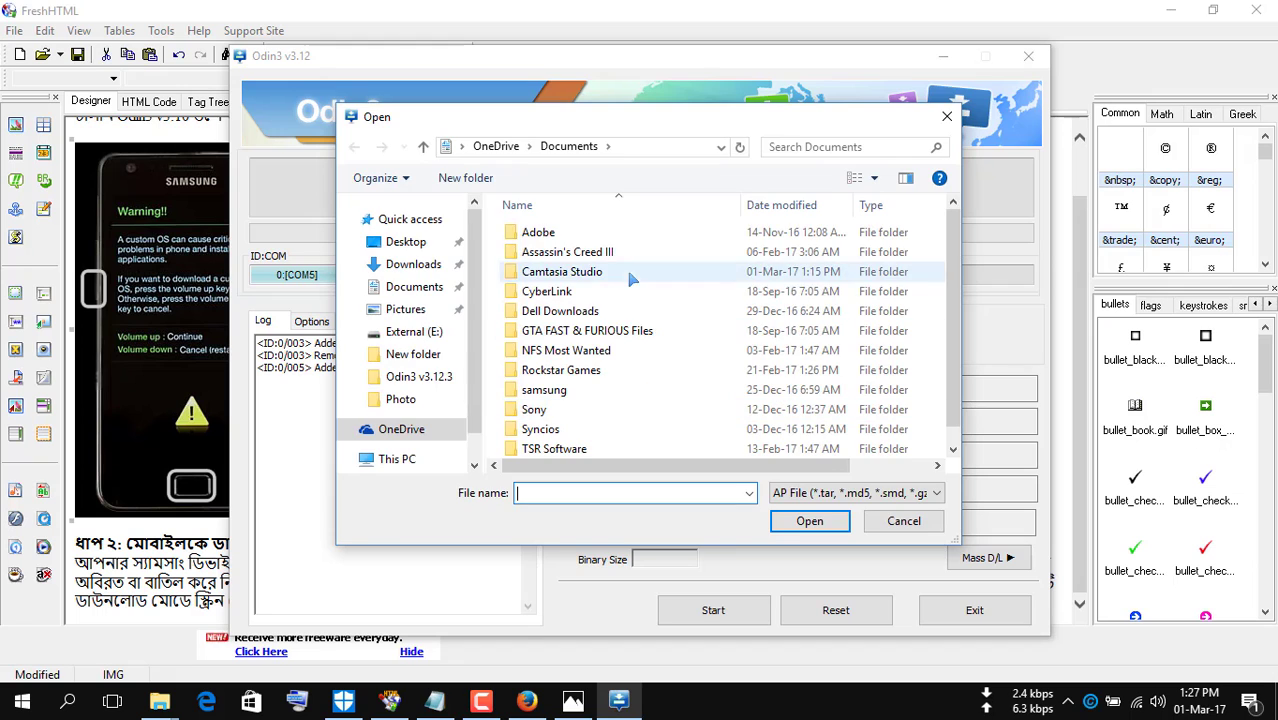
{"action": "scroll", "coordinate": [530, 300], "scroll_direction": "down", "scroll_amount": 1}
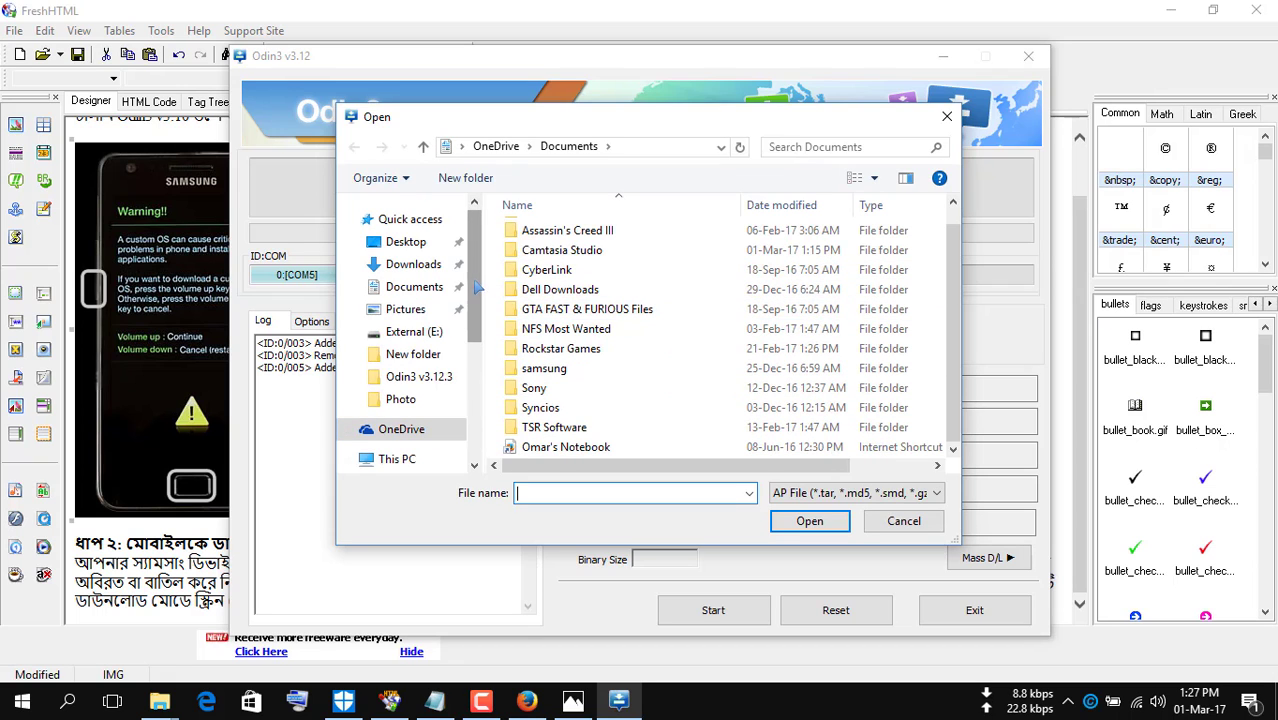
{"action": "left_click_drag", "start_coordinate": [477, 288], "coordinate": [477, 398]}
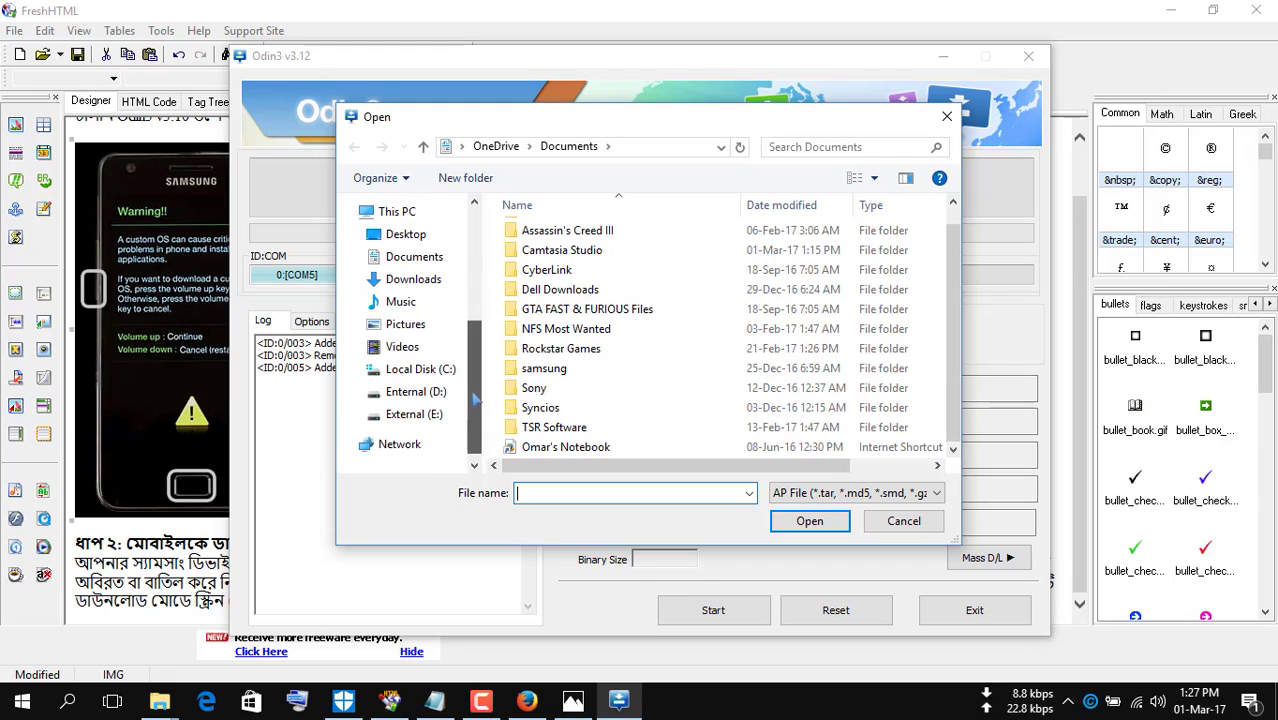
{"action": "left_click", "coordinate": [416, 391]}
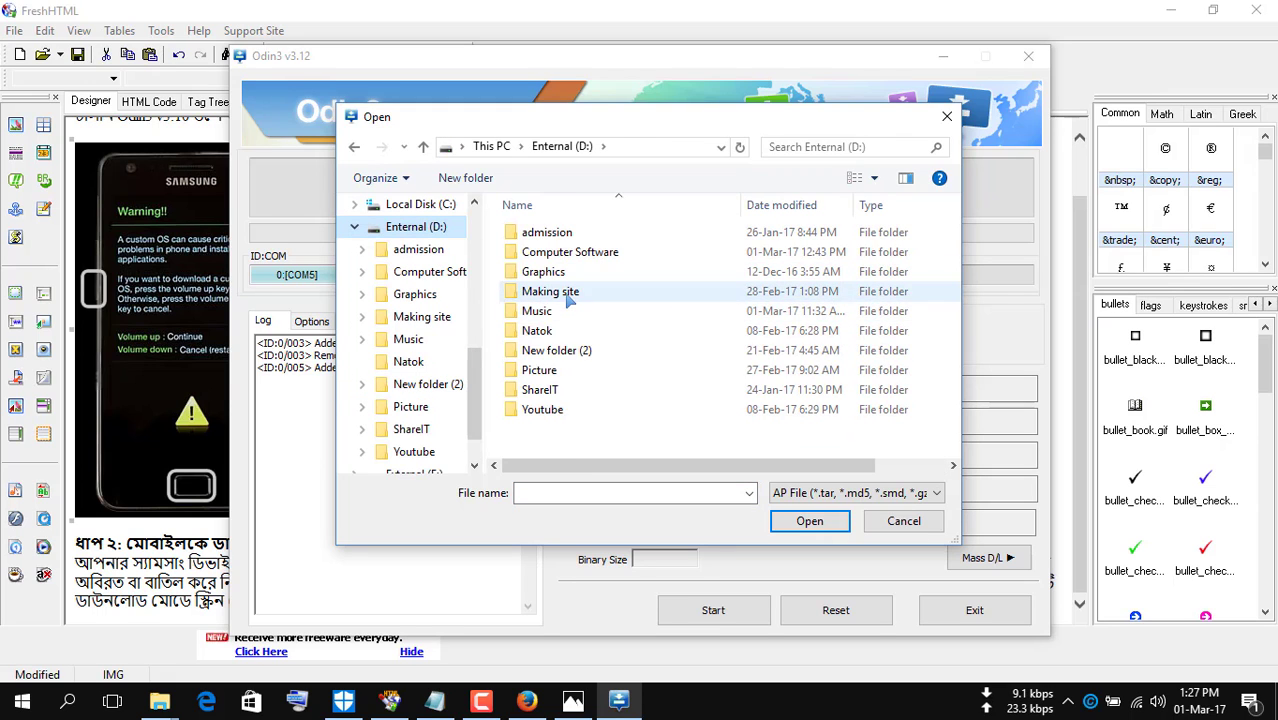
{"action": "double_click", "coordinate": [562, 254]}
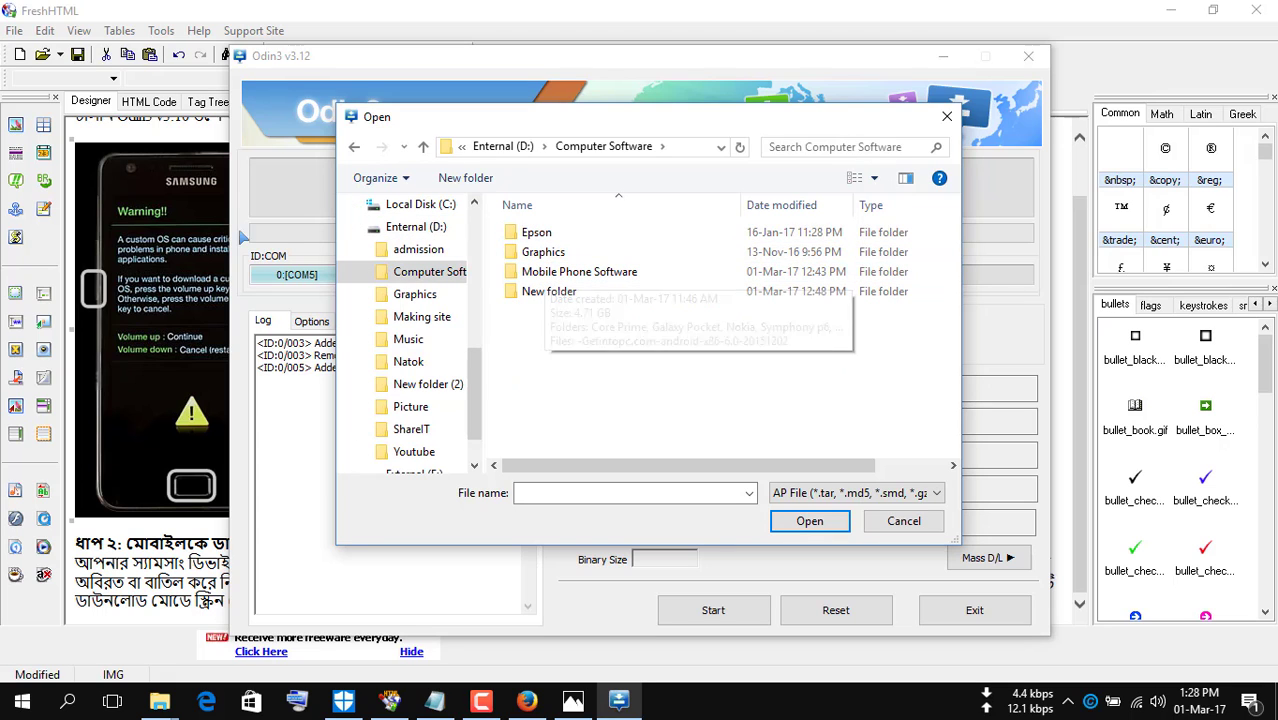
{"action": "left_click_drag", "start_coordinate": [336, 257], "coordinate": [9, 289]}
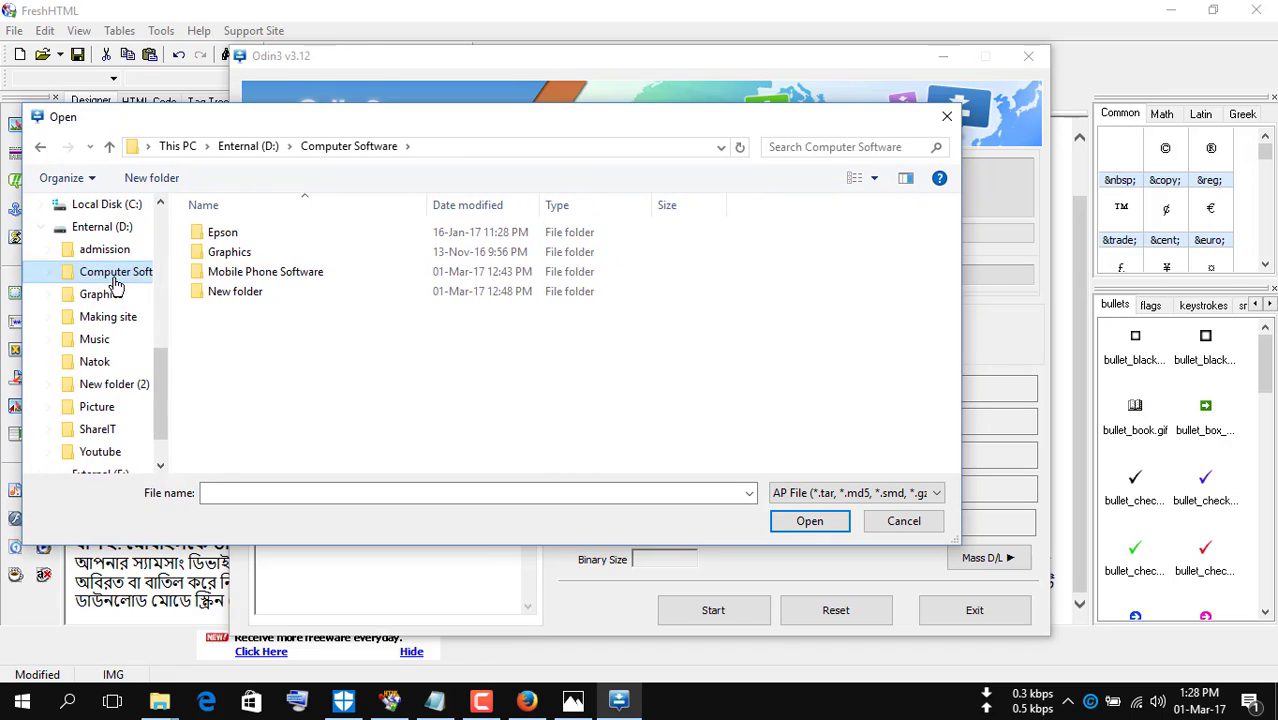
{"action": "double_click", "coordinate": [243, 270]}
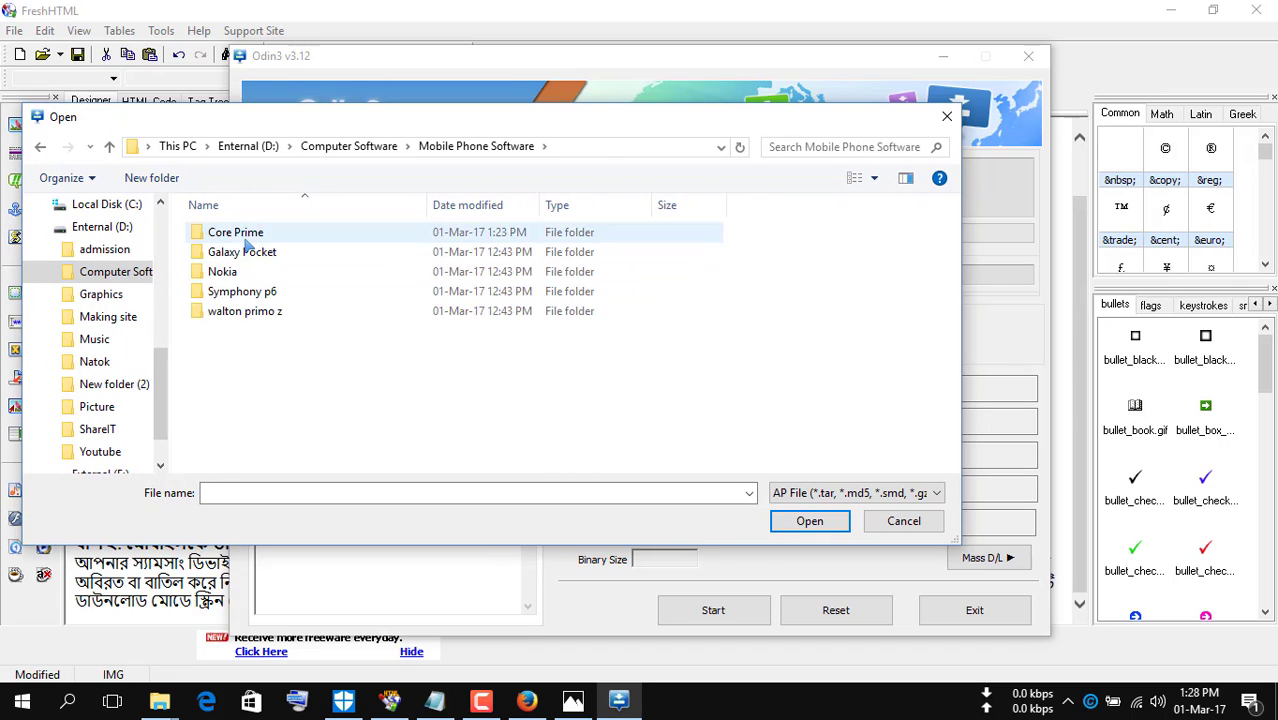
{"action": "double_click", "coordinate": [246, 236]}
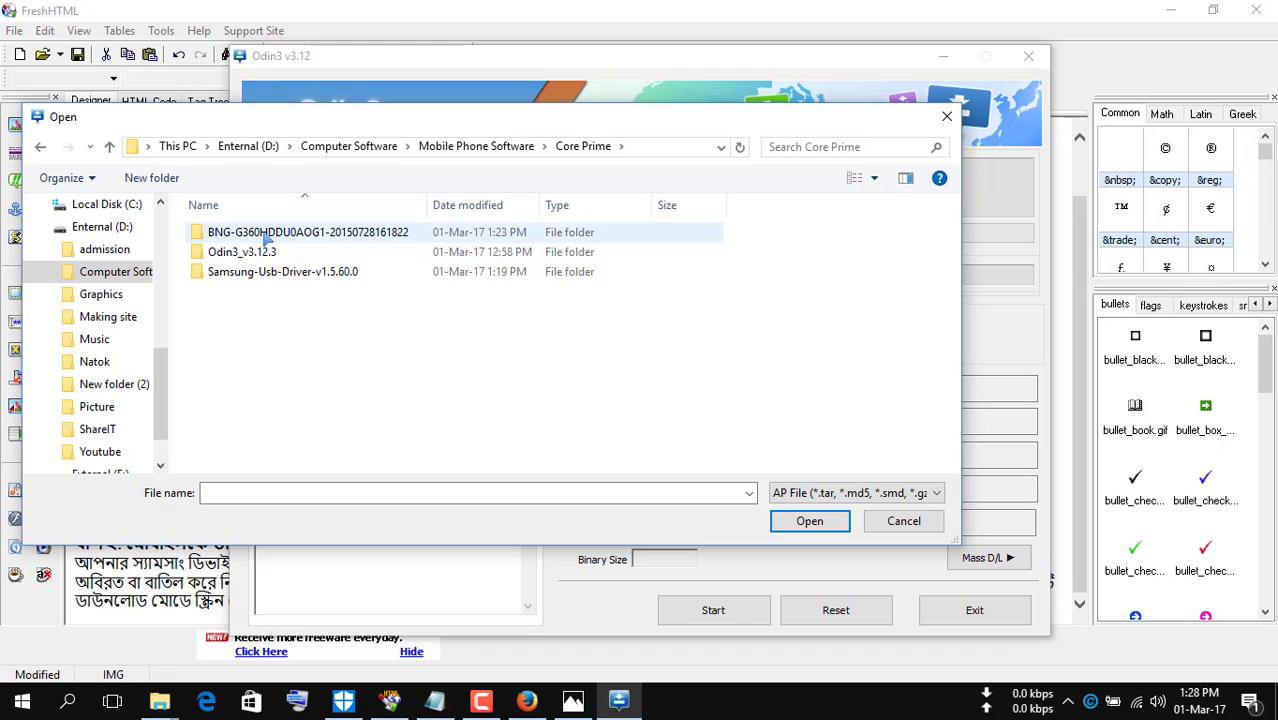
{"action": "double_click", "coordinate": [268, 233]}
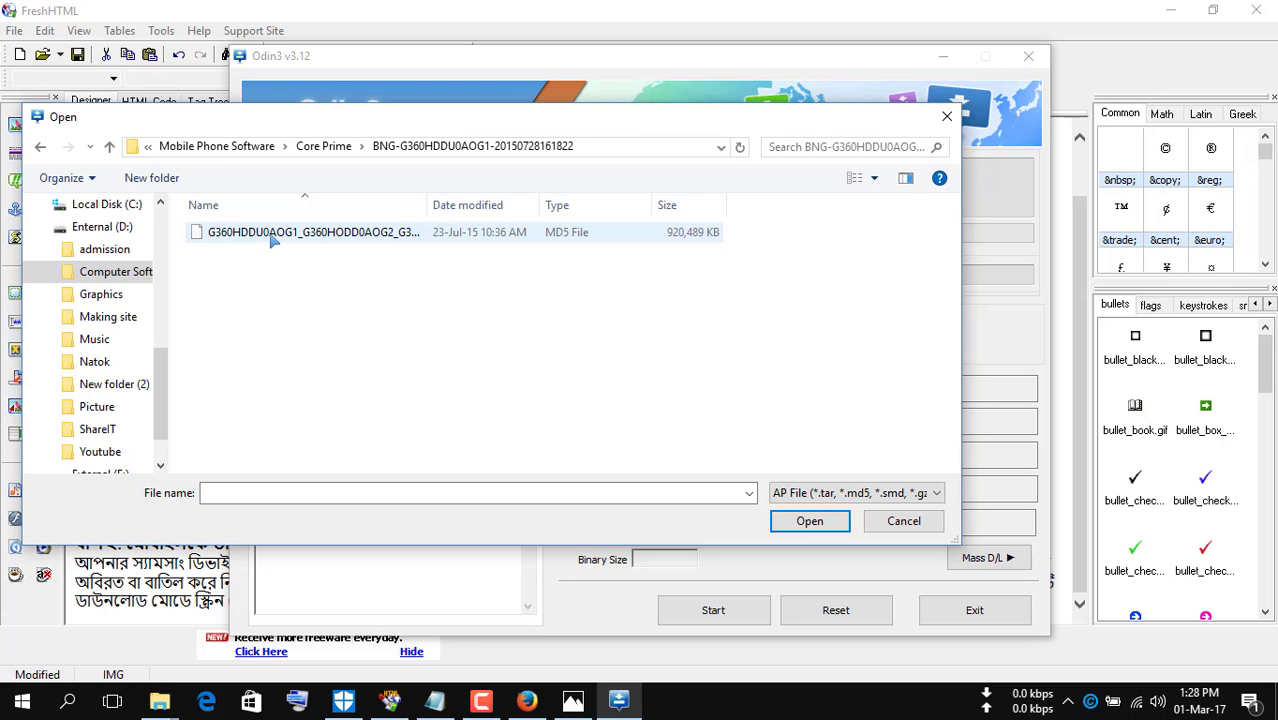
{"action": "double_click", "coordinate": [272, 237]}
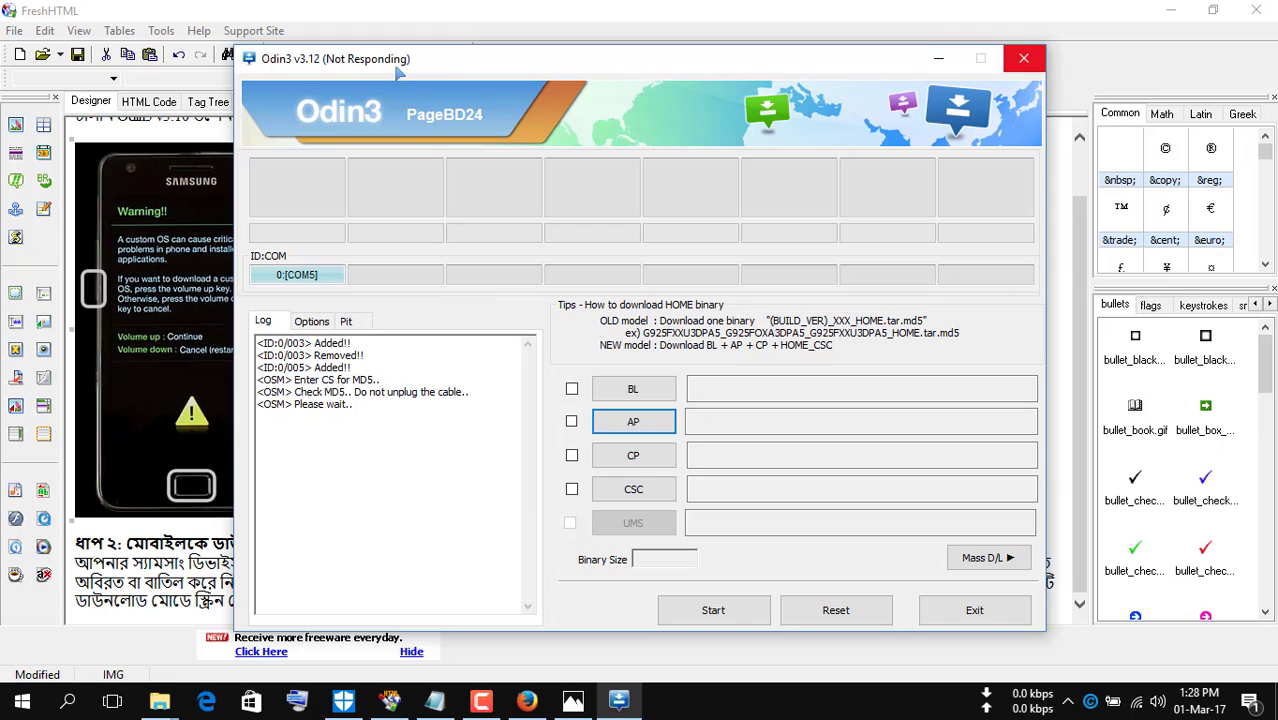
{"action": "left_click", "coordinate": [1170, 9]}
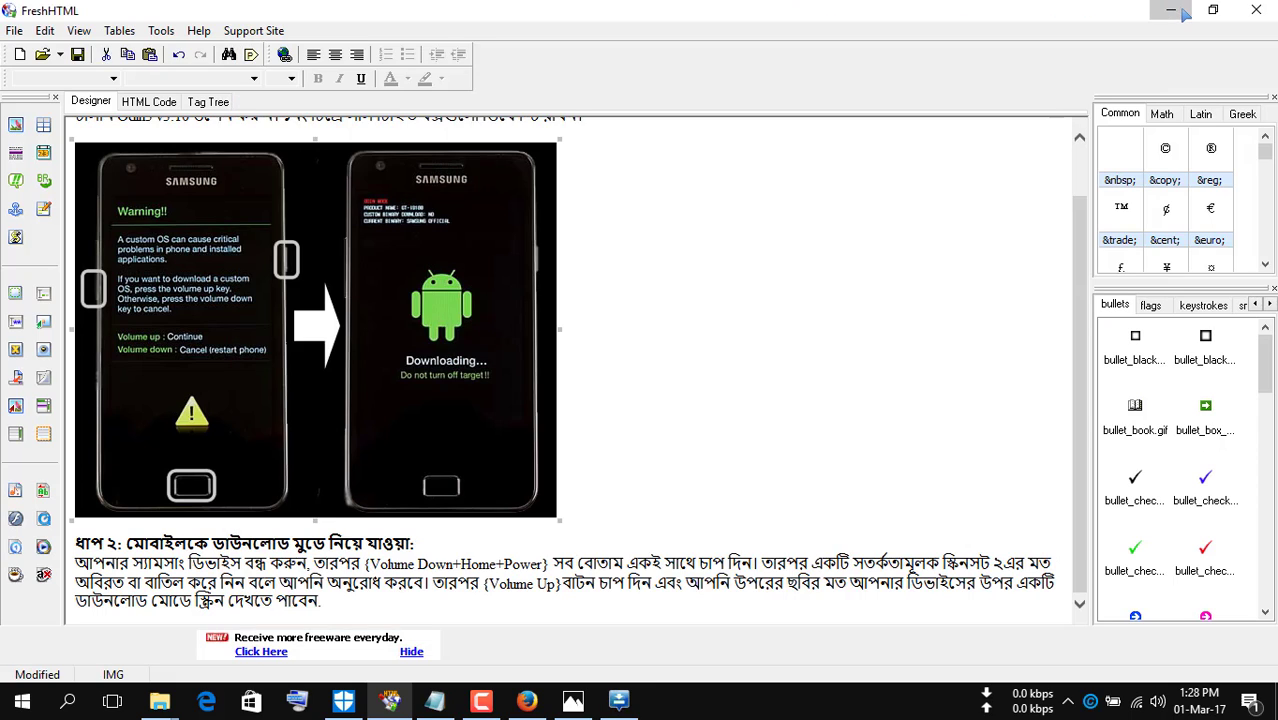
{"action": "left_click", "coordinate": [1133, 102]}
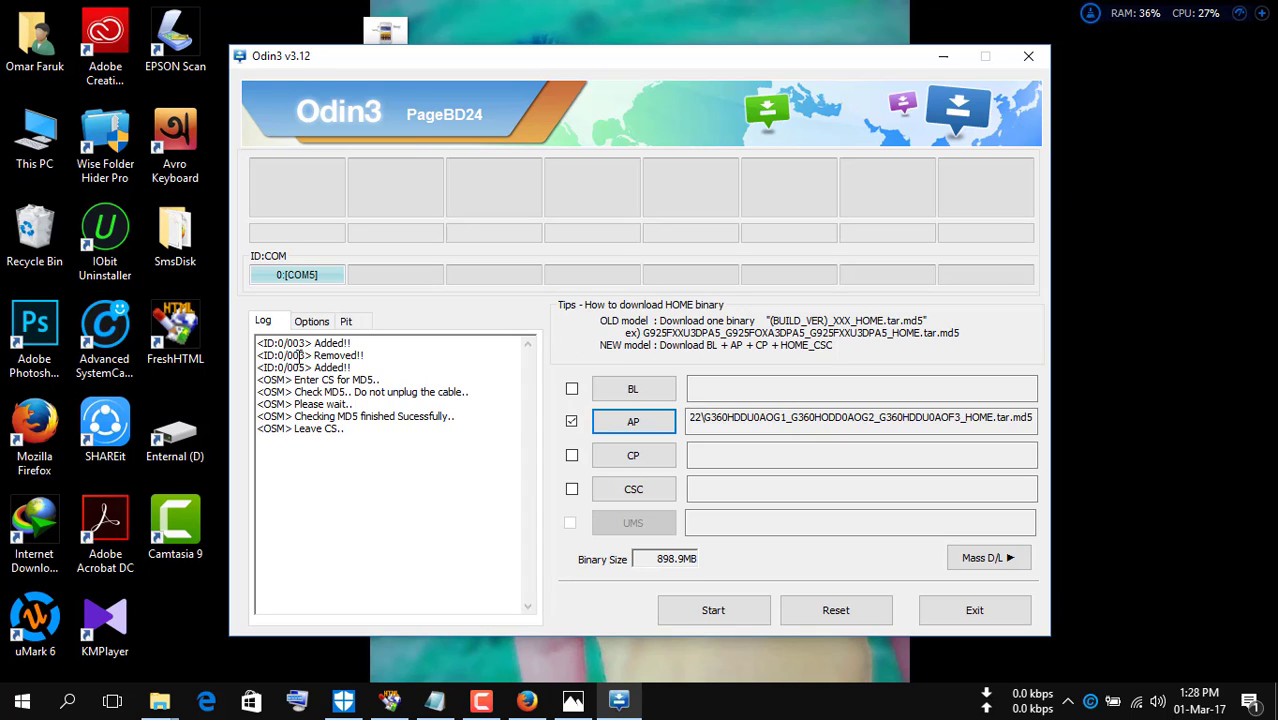
- Review the Odin3 flashing options, return to the log and start flashing the AP firmware
{"action": "left_click", "coordinate": [311, 321]}
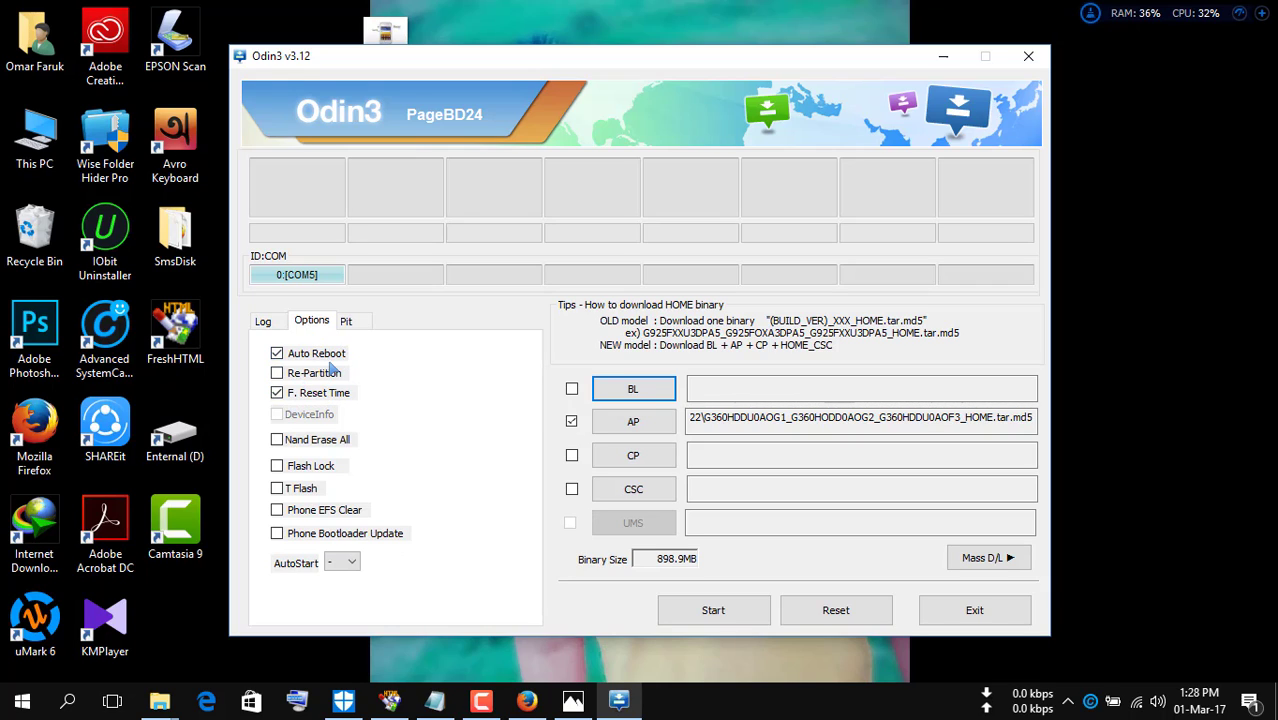
{"action": "left_click", "coordinate": [276, 322]}
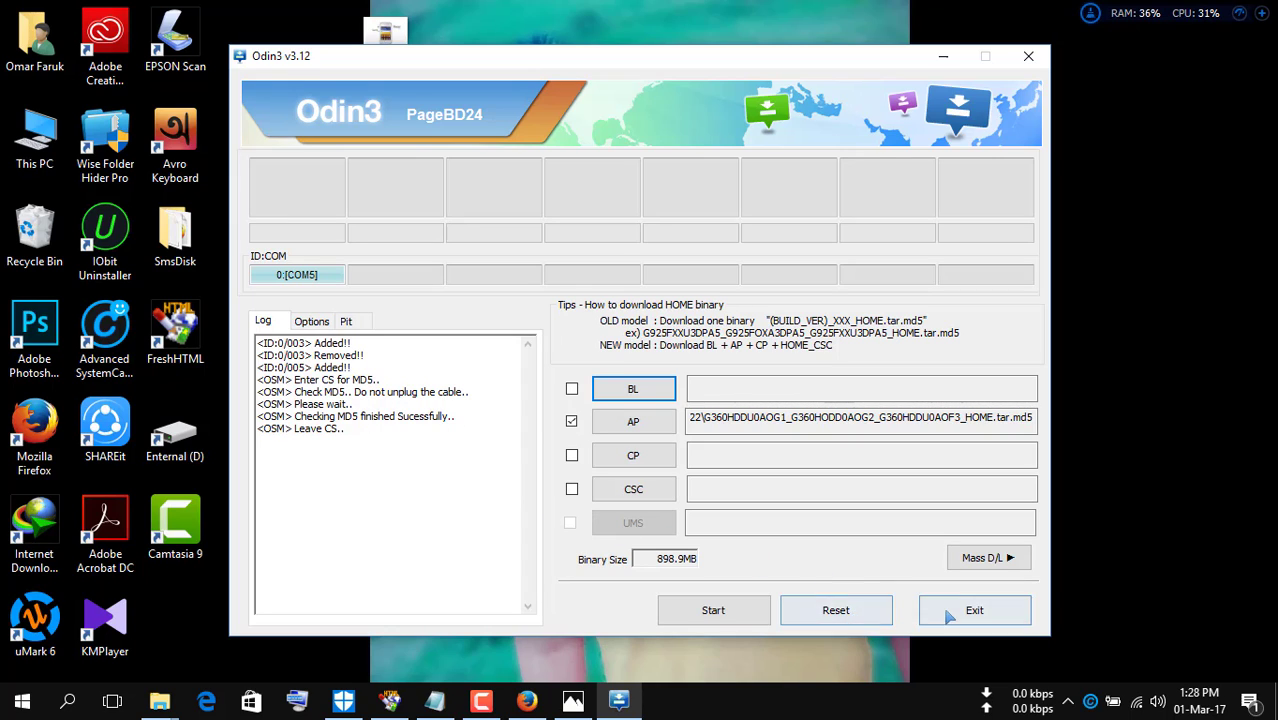
{"action": "left_click", "coordinate": [714, 612]}
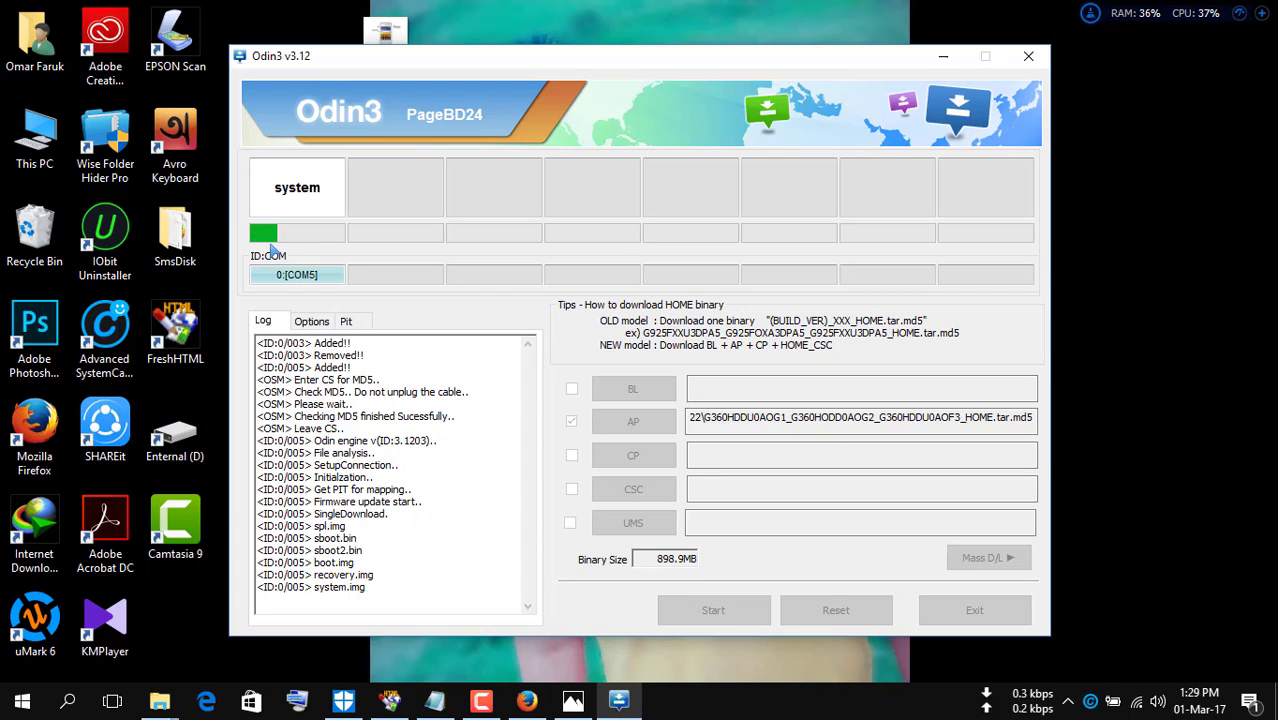
- Look at the FreshHTML guide while flashing runs, minimize it, check the Odin3 log and minimize Odin3
{"action": "mouse_move", "coordinate": [436, 700]}
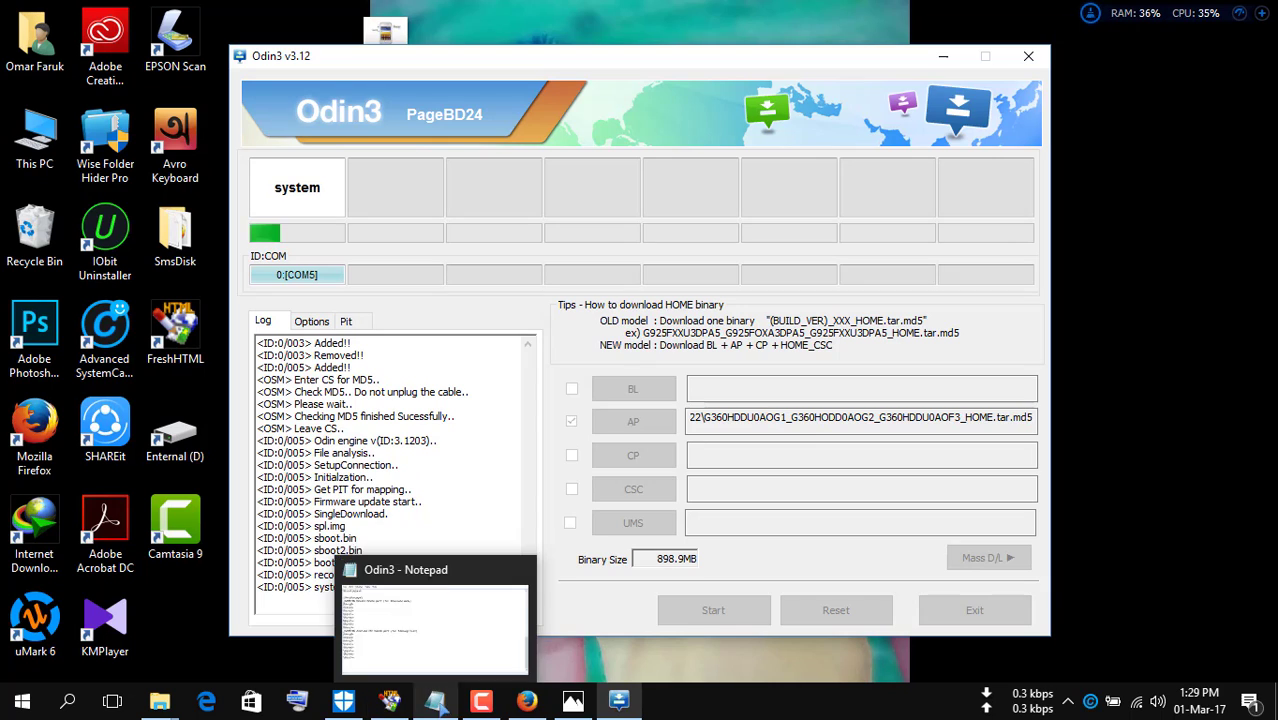
{"action": "mouse_move", "coordinate": [390, 700]}
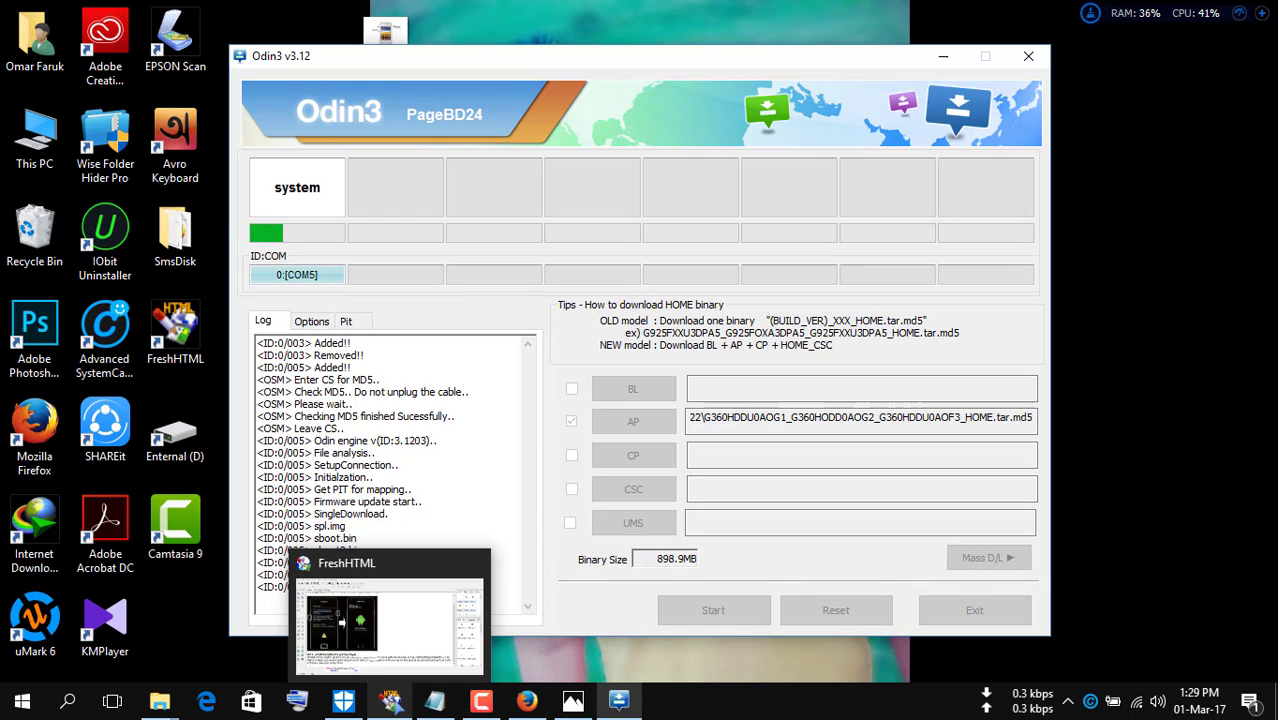
{"action": "left_click", "coordinate": [380, 614]}
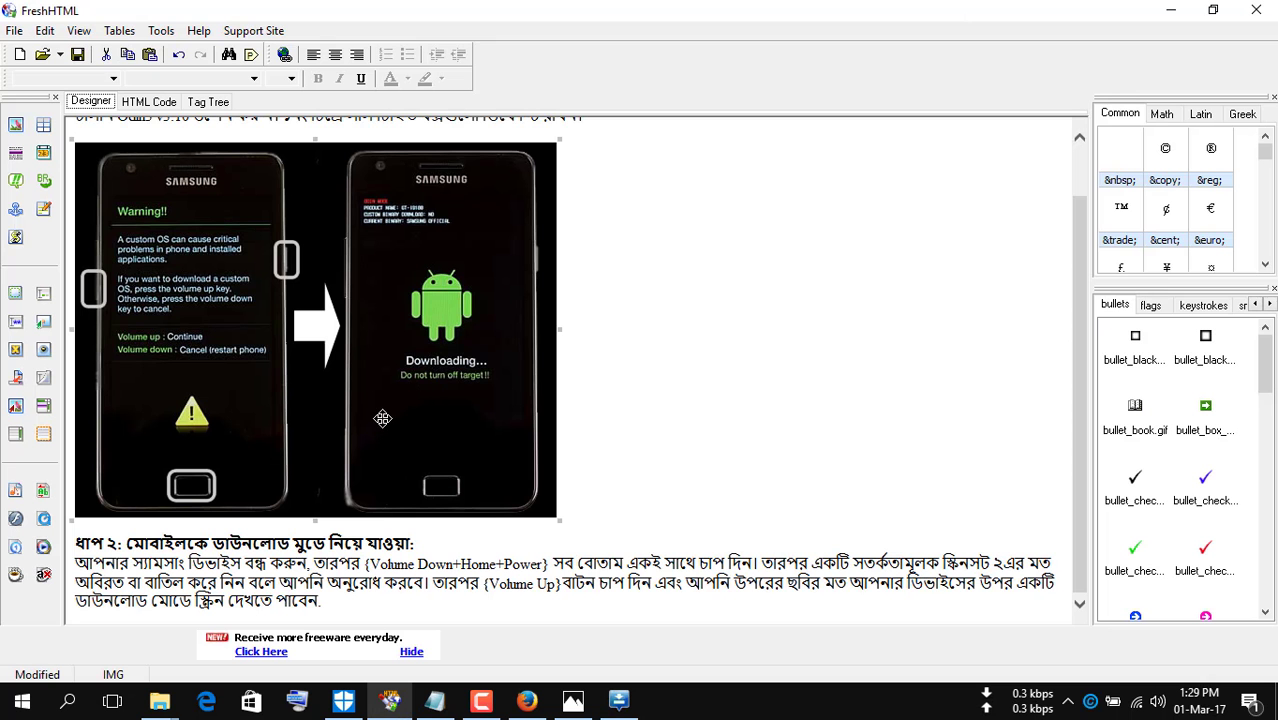
{"action": "left_click", "coordinate": [1171, 10]}
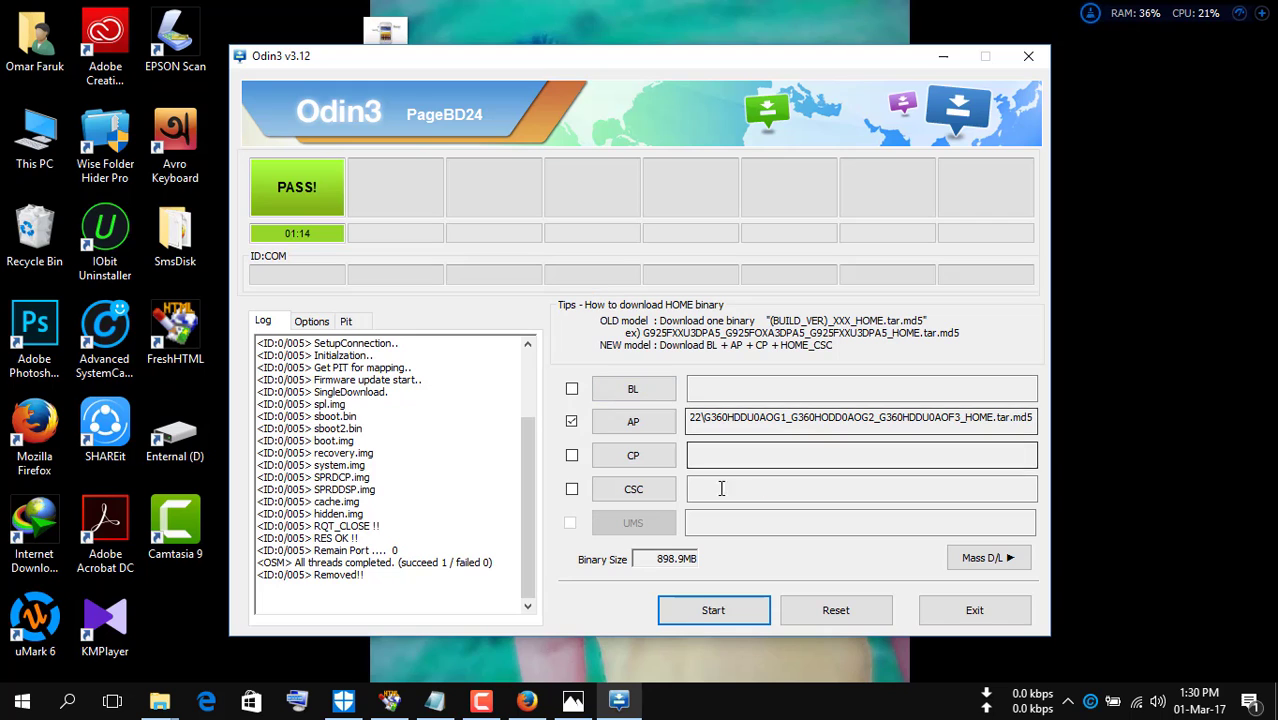
{"action": "left_click_drag", "start_coordinate": [526, 512], "coordinate": [539, 488]}
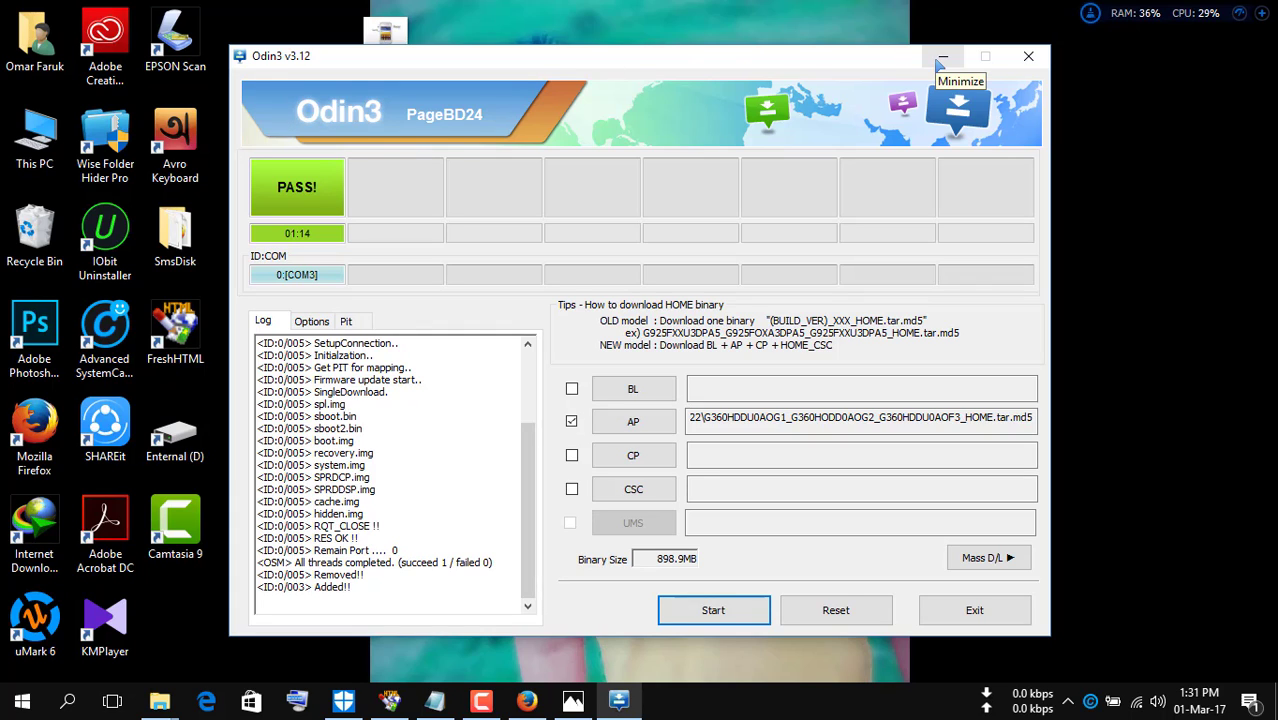
{"action": "left_click", "coordinate": [940, 58]}
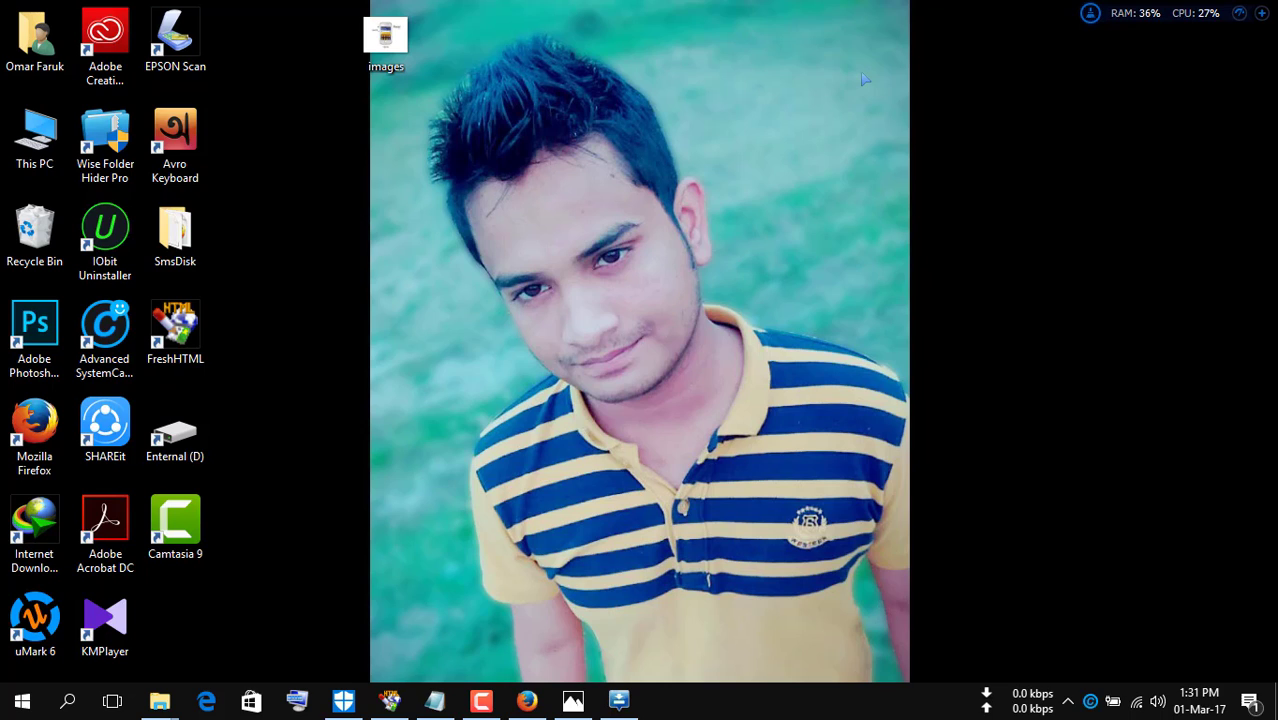
- Switch to FreshHTML, review the guide's Odin settings and download mode instructions again, and minimize it
{"action": "mouse_move", "coordinate": [390, 700]}
{"action": "left_click", "coordinate": [389, 636]}
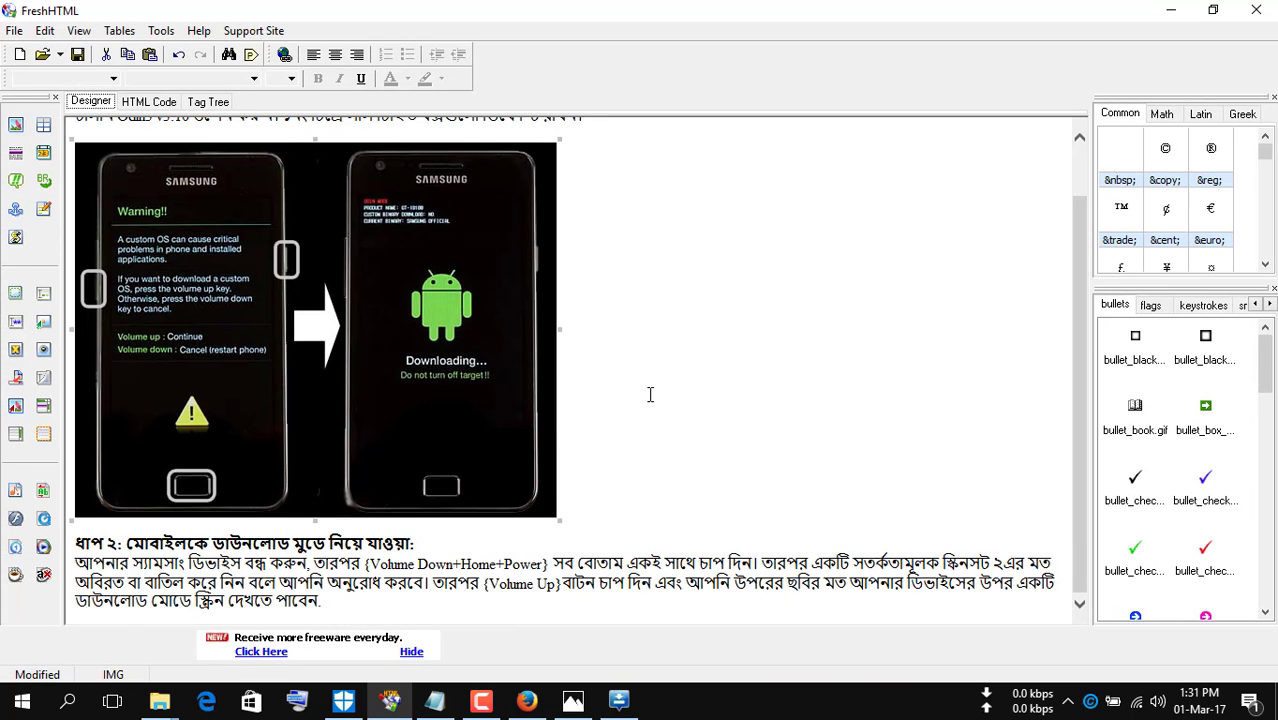
{"action": "scroll", "coordinate": [652, 390], "scroll_direction": "up", "scroll_amount": 1}
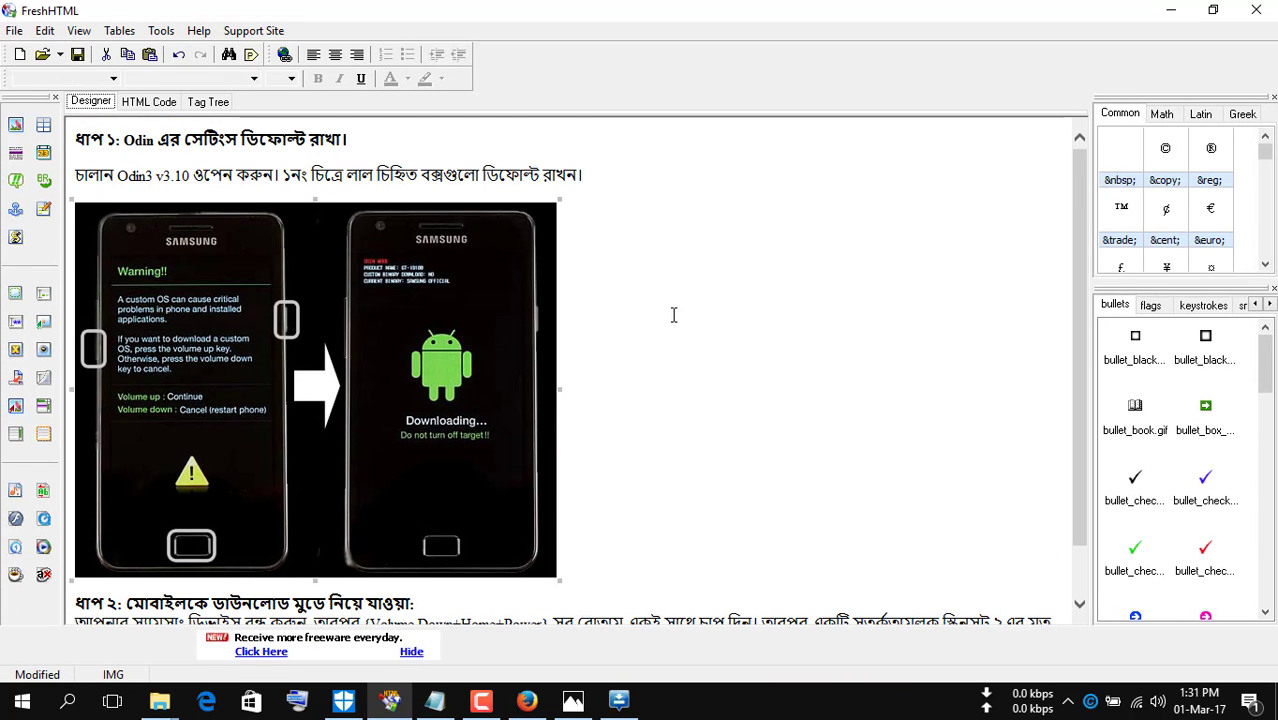
{"action": "scroll", "coordinate": [673, 315], "scroll_direction": "down", "scroll_amount": 1}
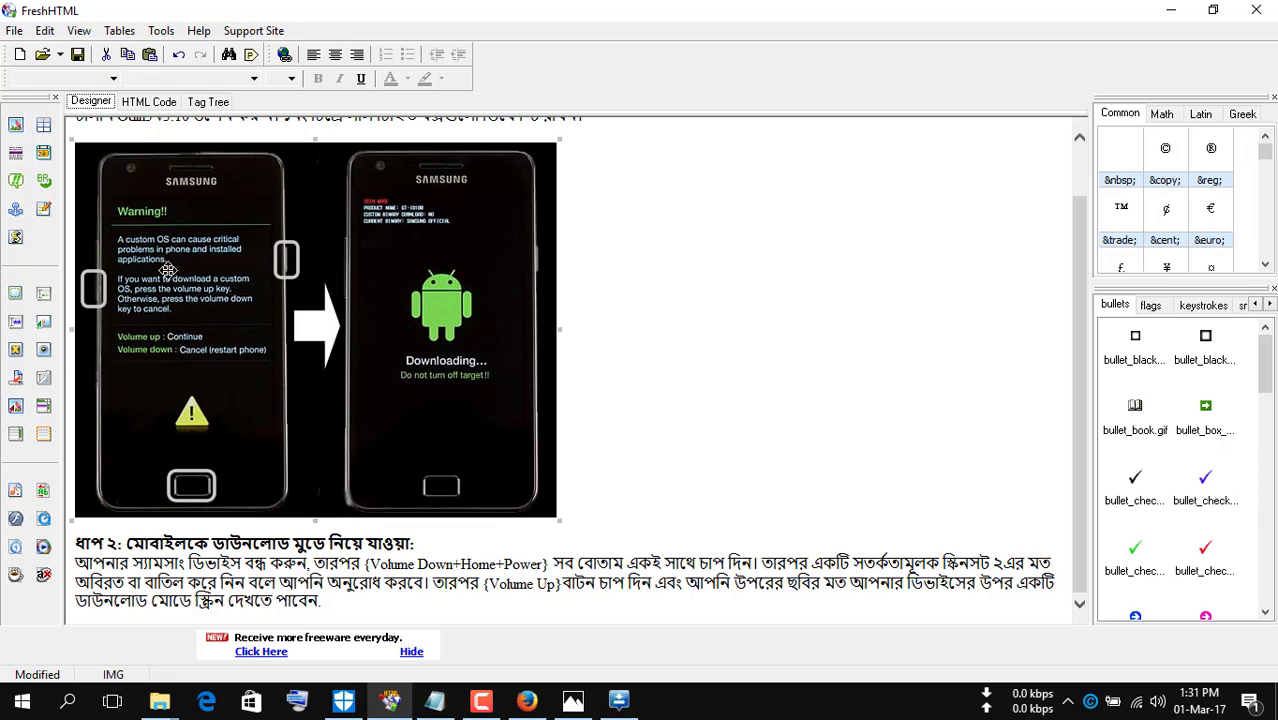
{"action": "scroll", "coordinate": [168, 270], "scroll_direction": "up", "scroll_amount": 1}
{"action": "scroll", "coordinate": [199, 410], "scroll_direction": "down", "scroll_amount": 1}
{"action": "left_click", "coordinate": [1170, 10]}
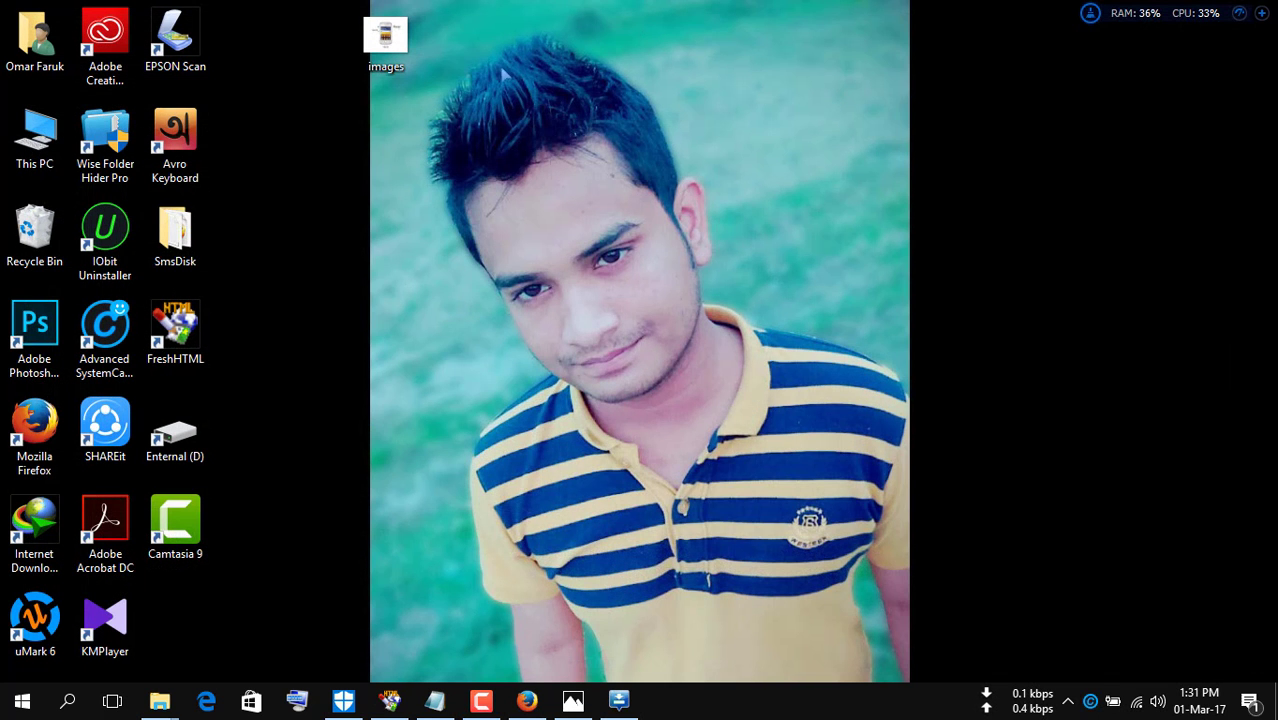
- Open the images picture on the desktop to view the Volume, Home and Power button order, and close it
{"action": "double_click", "coordinate": [375, 40]}
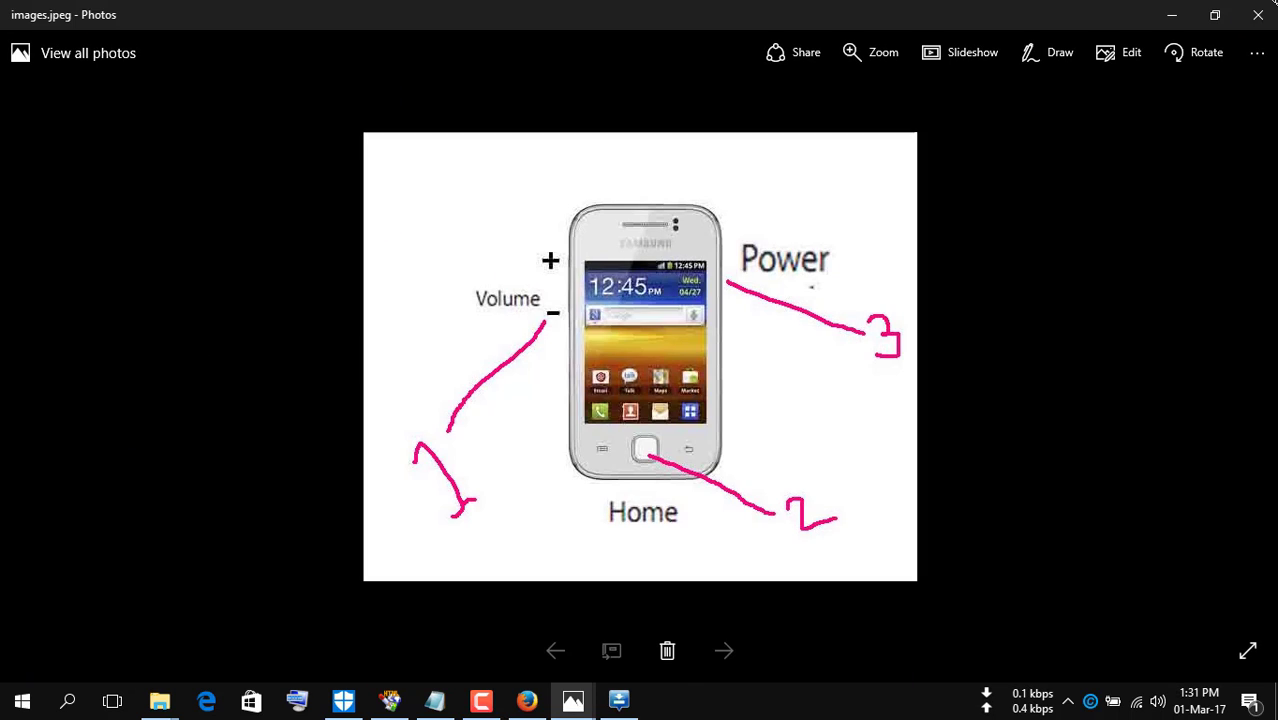
{"action": "left_click", "coordinate": [1258, 15]}
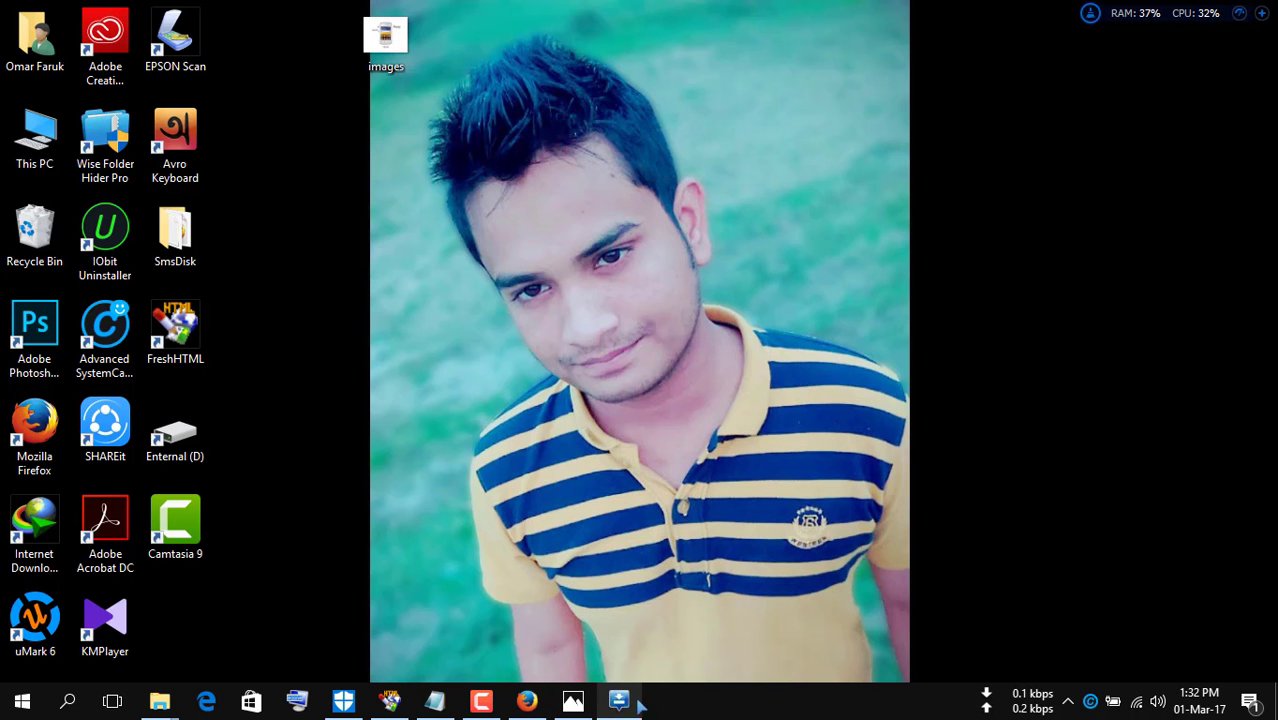
- Bring Odin3 back to the front to recheck the flashing status and log, and minimize it
{"action": "mouse_move", "coordinate": [621, 703]}
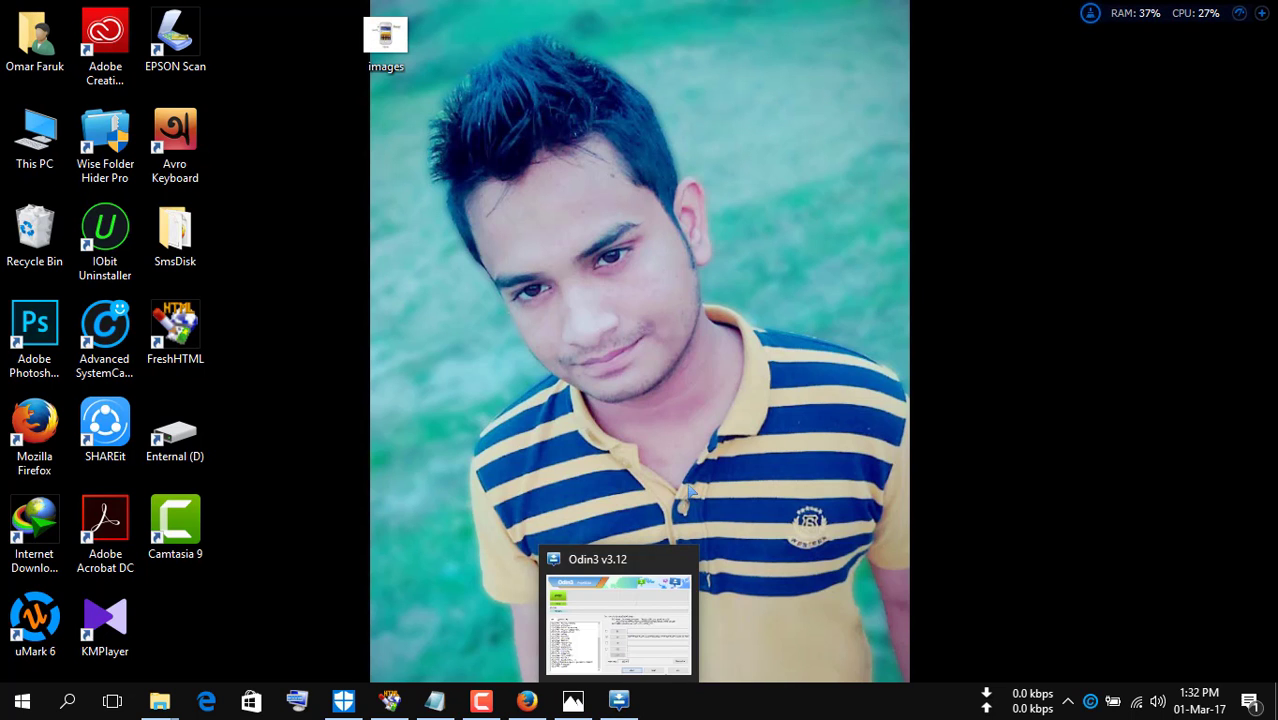
{"action": "left_click", "coordinate": [627, 660]}
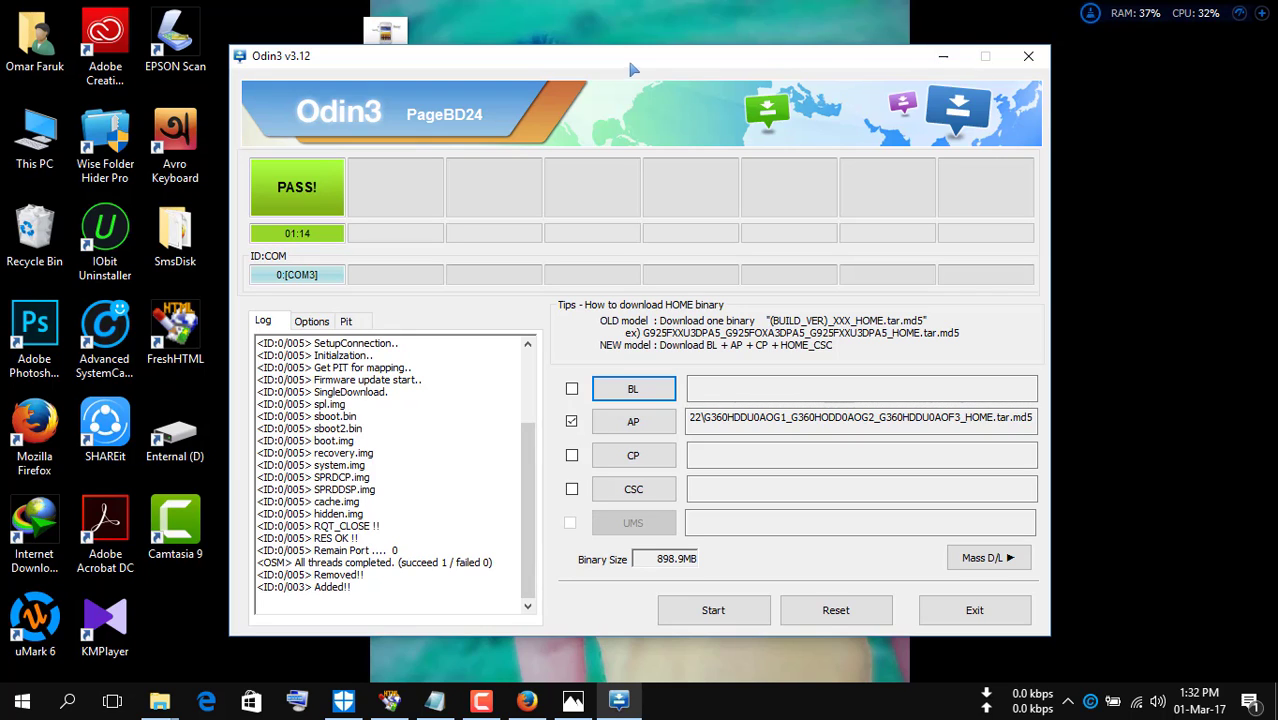
{"action": "left_click", "coordinate": [942, 58]}
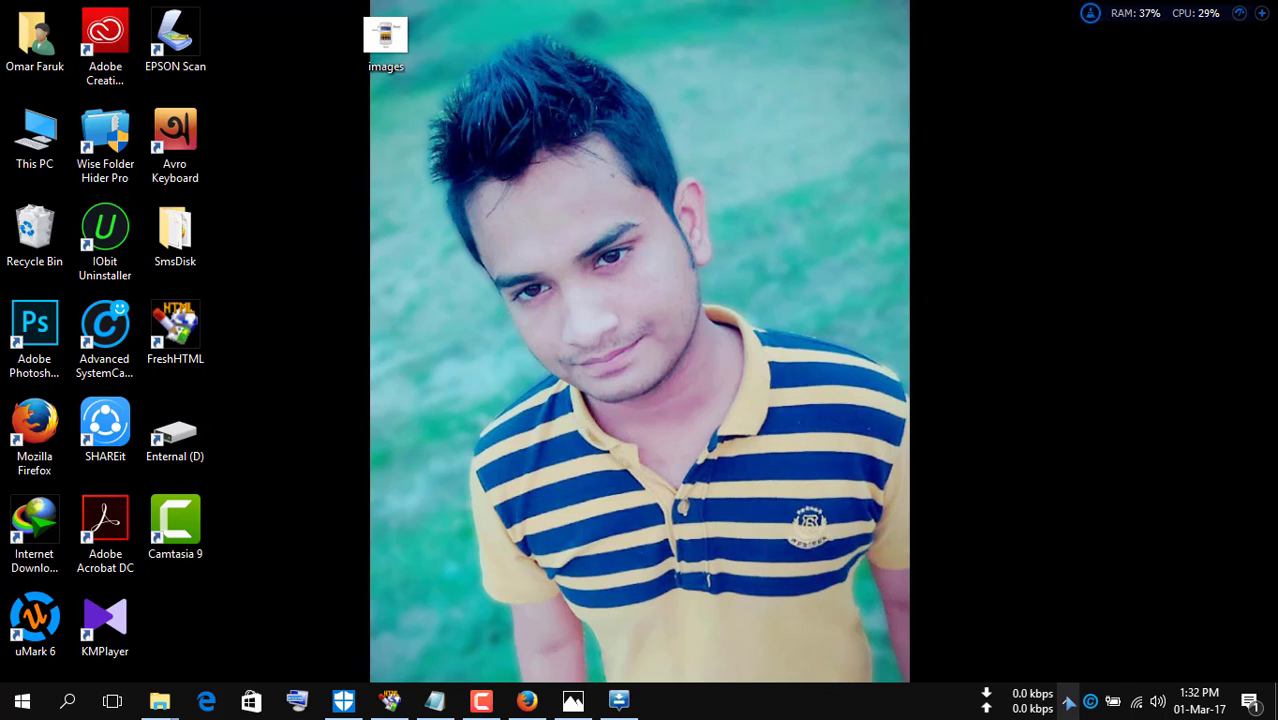
{"action": "mouse_move", "coordinate": [482, 703]}
{"action": "left_click", "coordinate": [483, 676]}
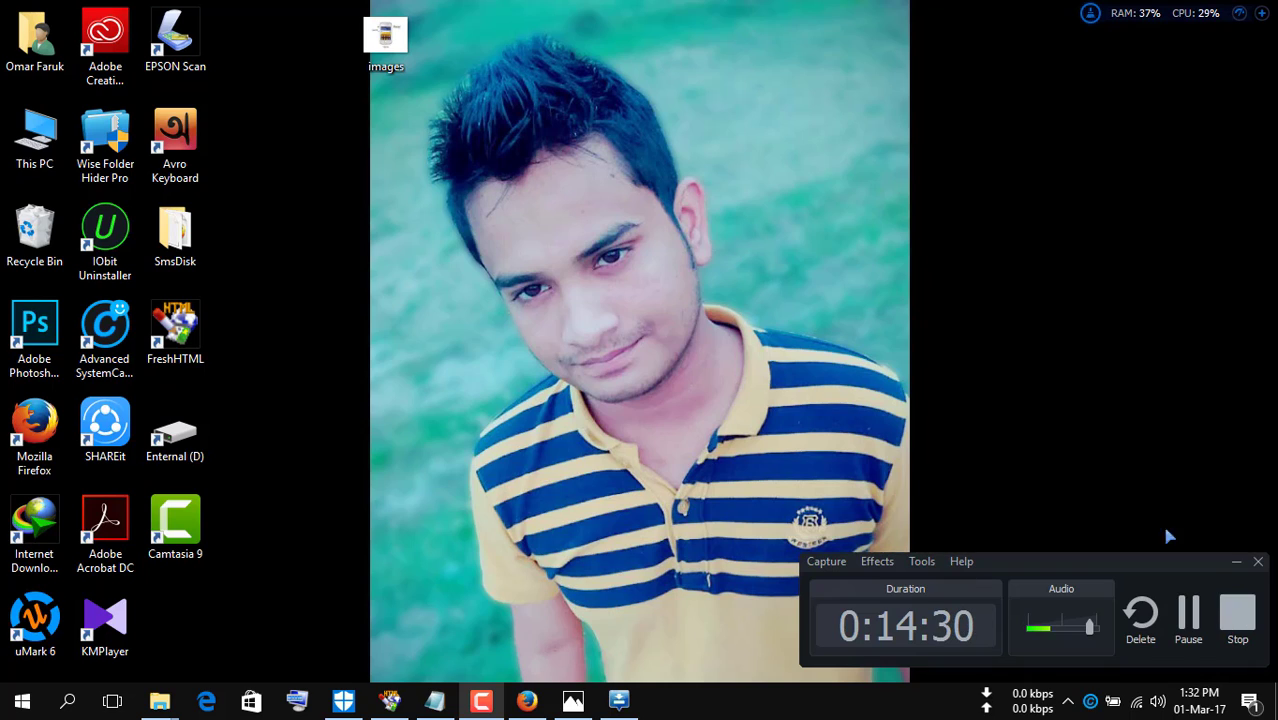
{"action": "left_click", "coordinate": [1236, 561]}
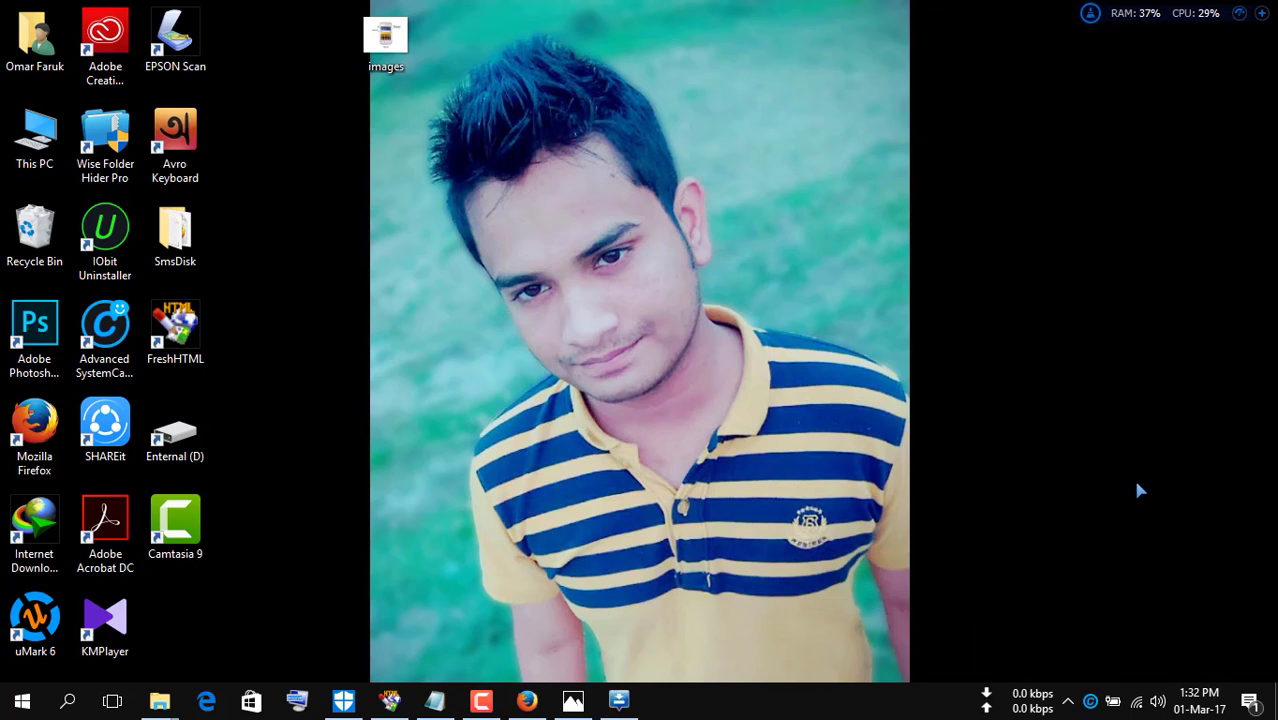